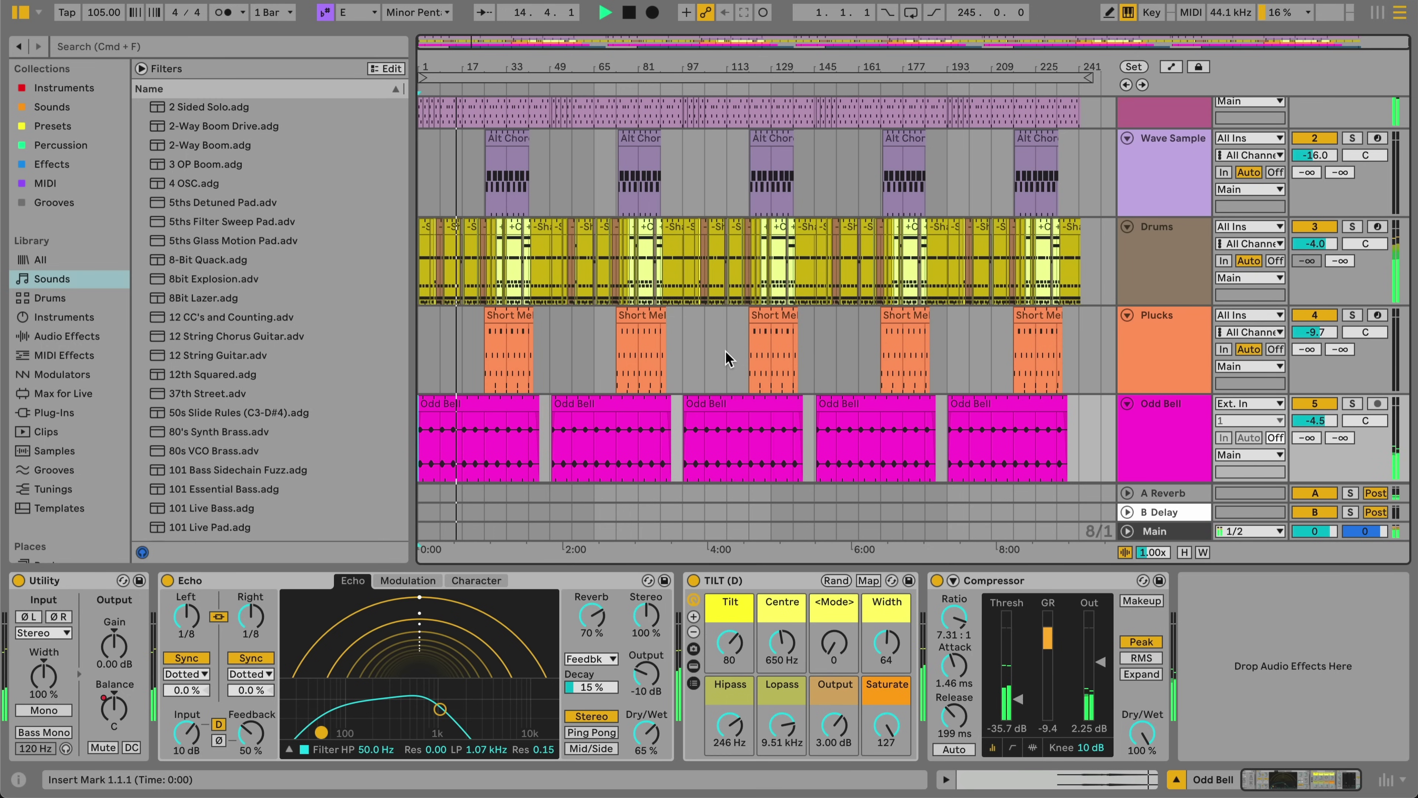
Hide and restore the browser, then flip to Session View and back to Arrangement View.
click(21, 15)
click(21, 16)
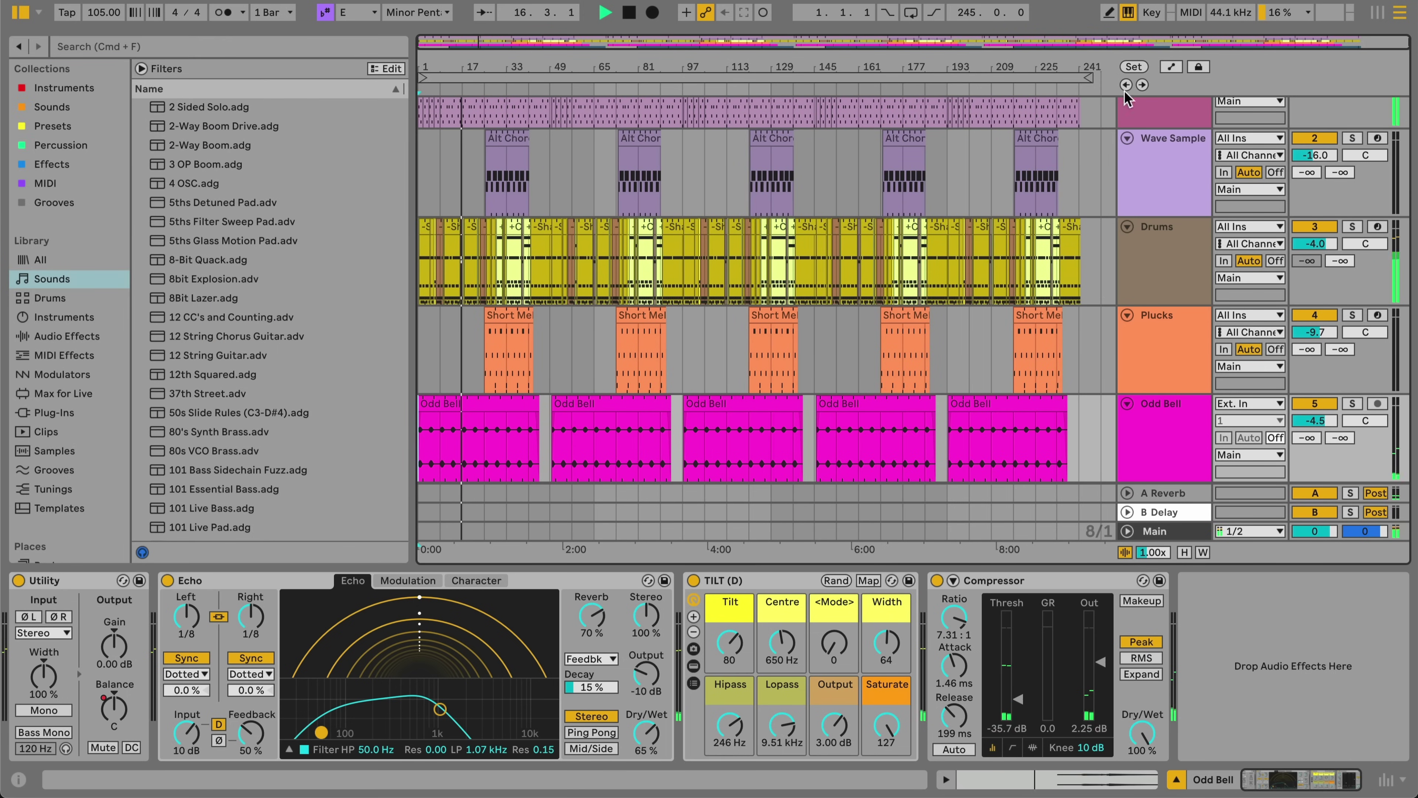
click(1382, 15)
click(1400, 13)
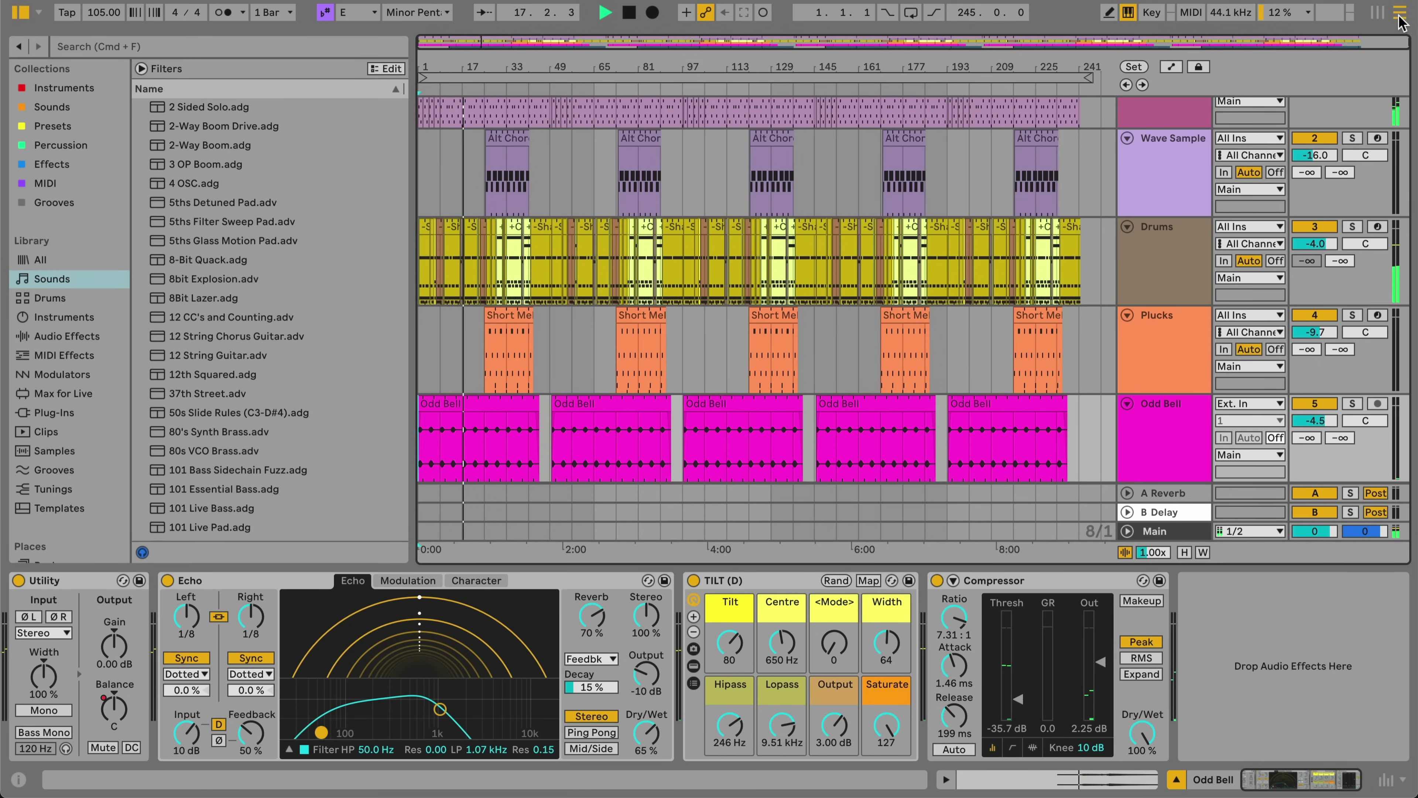
Hide and restore the device chain, then open the Info View help panel.
click(1176, 779)
click(1176, 779)
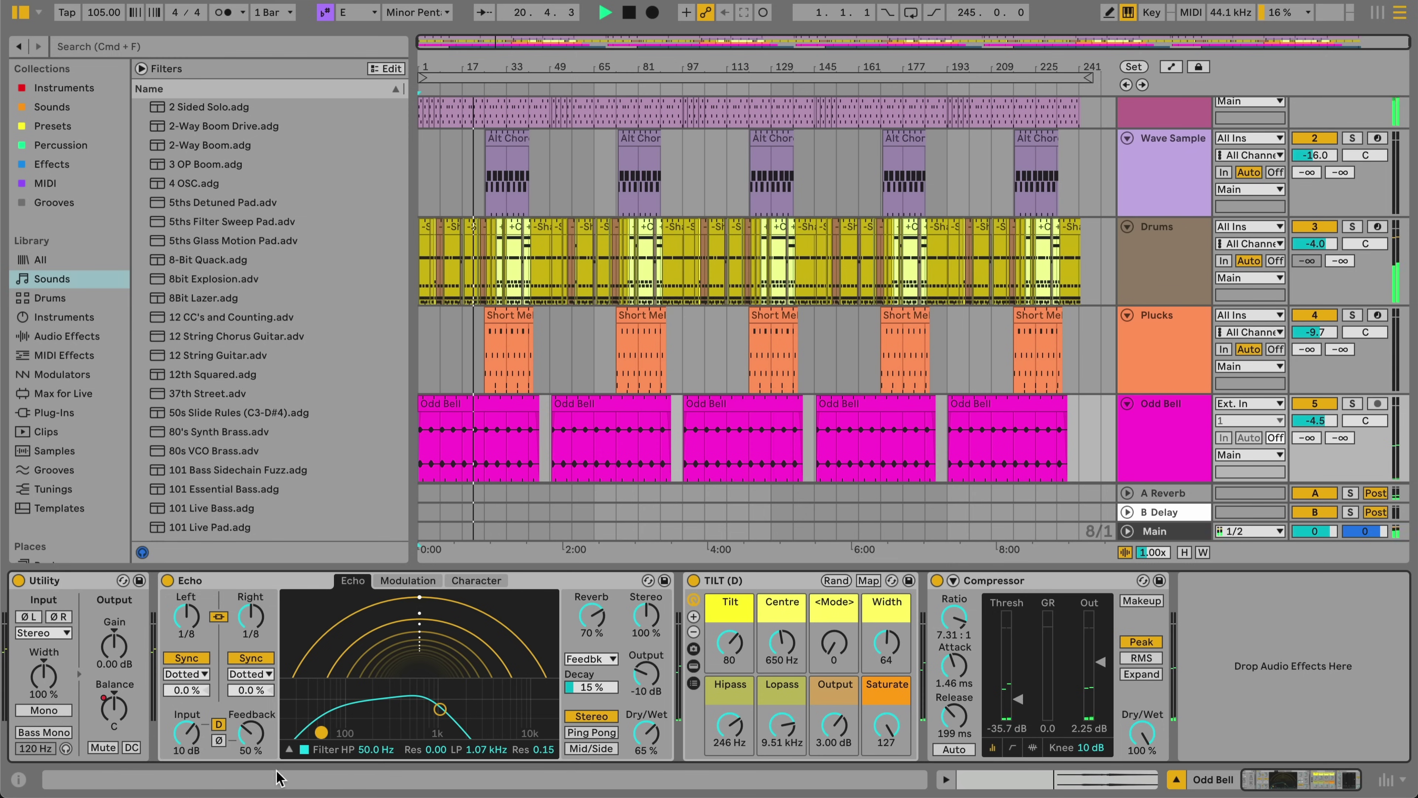
click(19, 780)
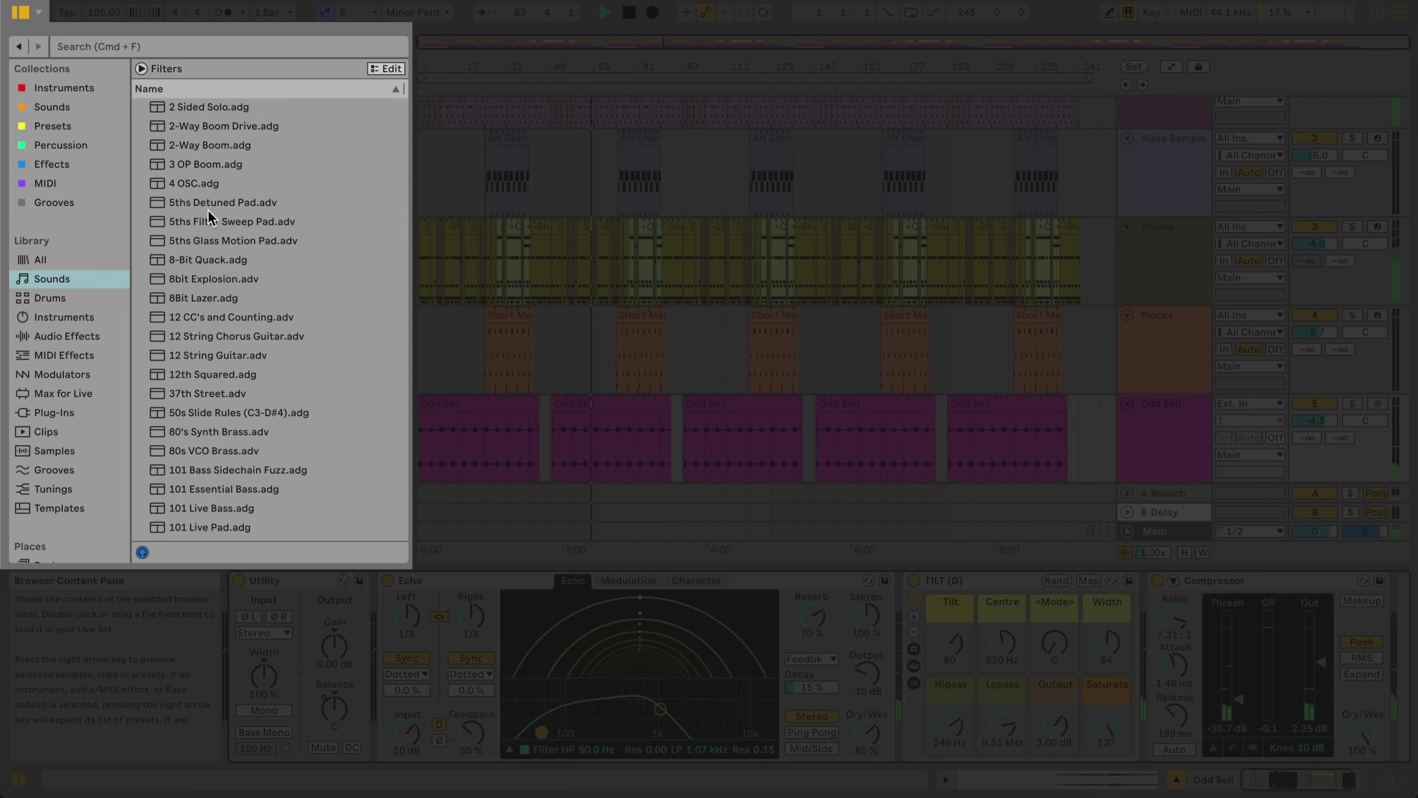
Hide and reshow the browser, then show the Groove Pool beneath it and make it taller.
click(22, 20)
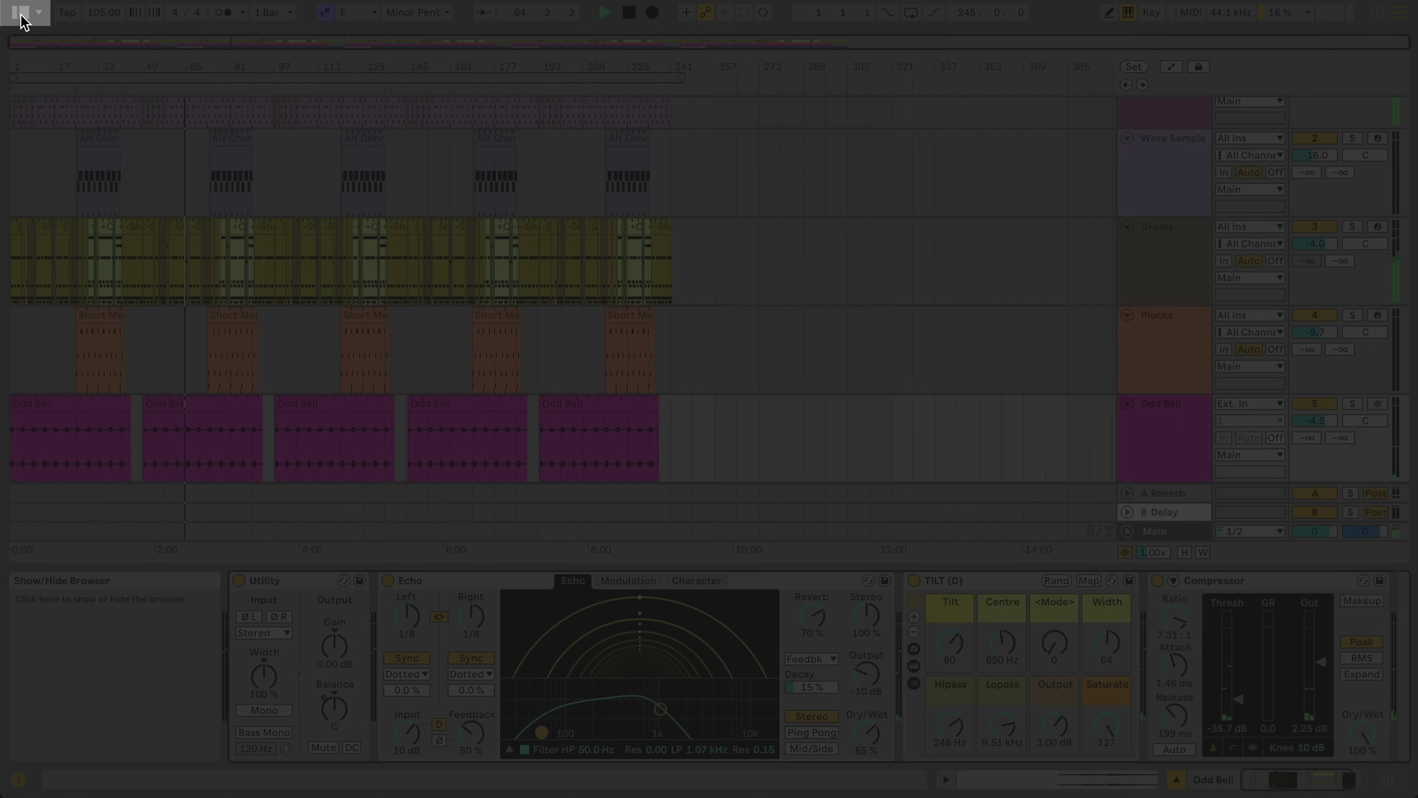
click(22, 20)
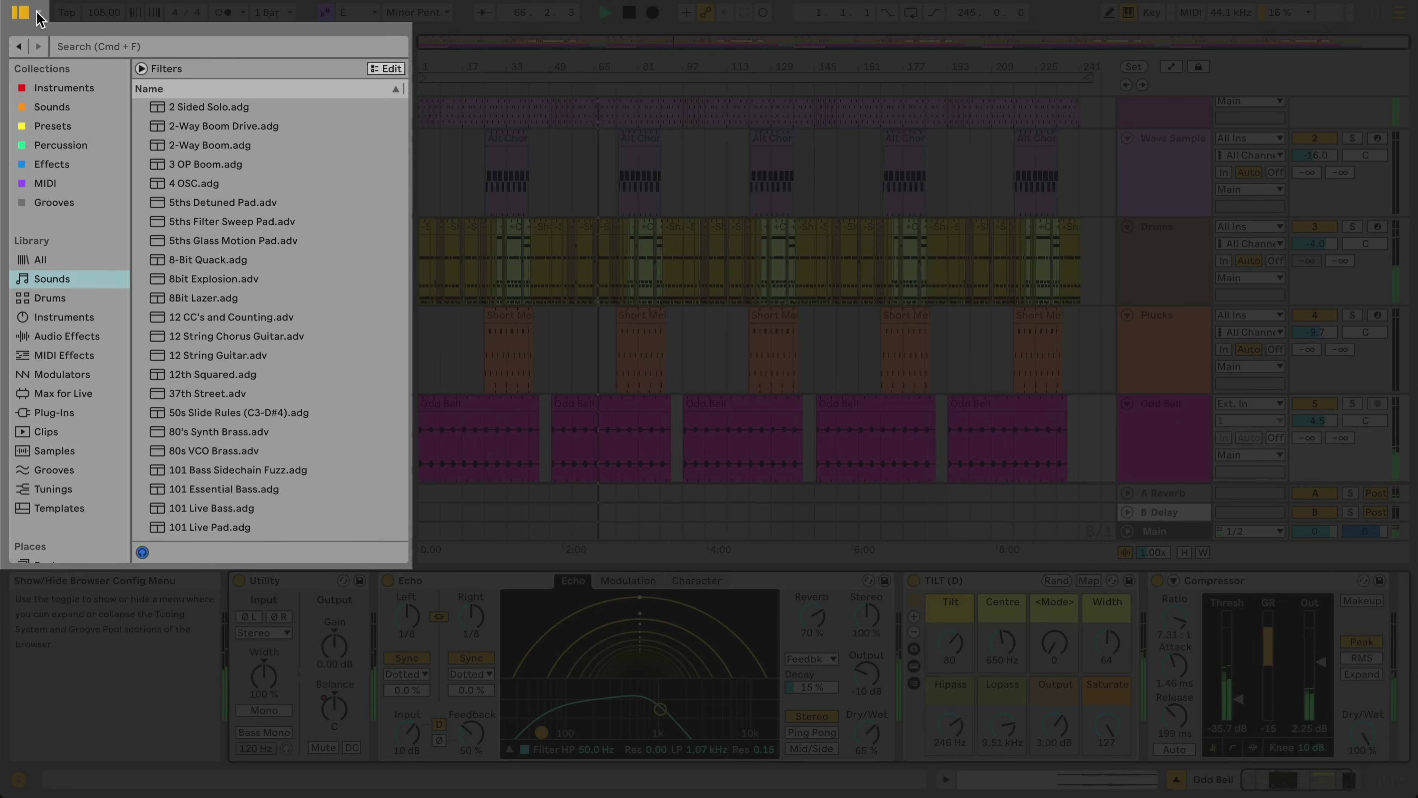
click(39, 14)
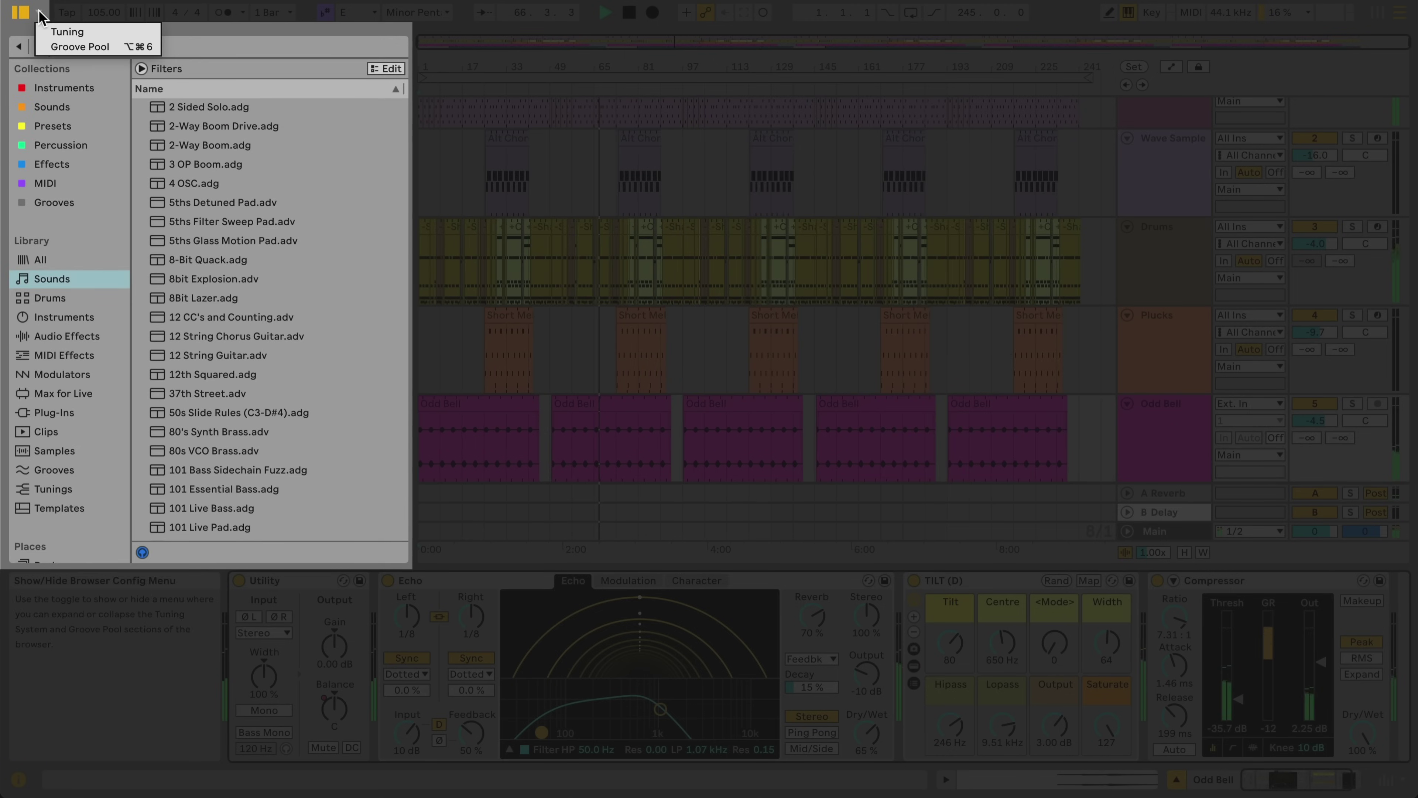
click(66, 48)
drag(196, 496, 197, 412)
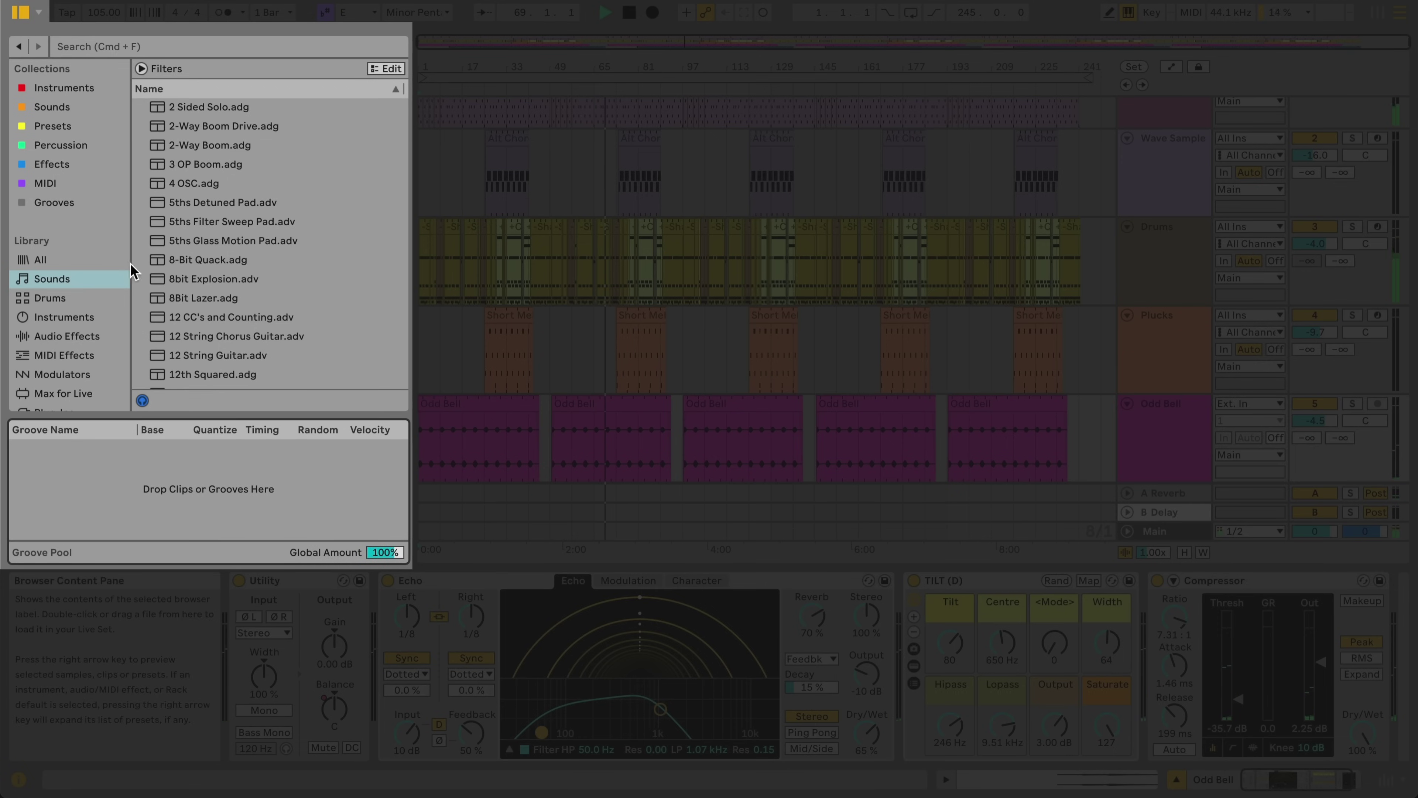
Hide the Groove Pool again and narrow the browser beside the arrangement.
click(39, 13)
click(61, 46)
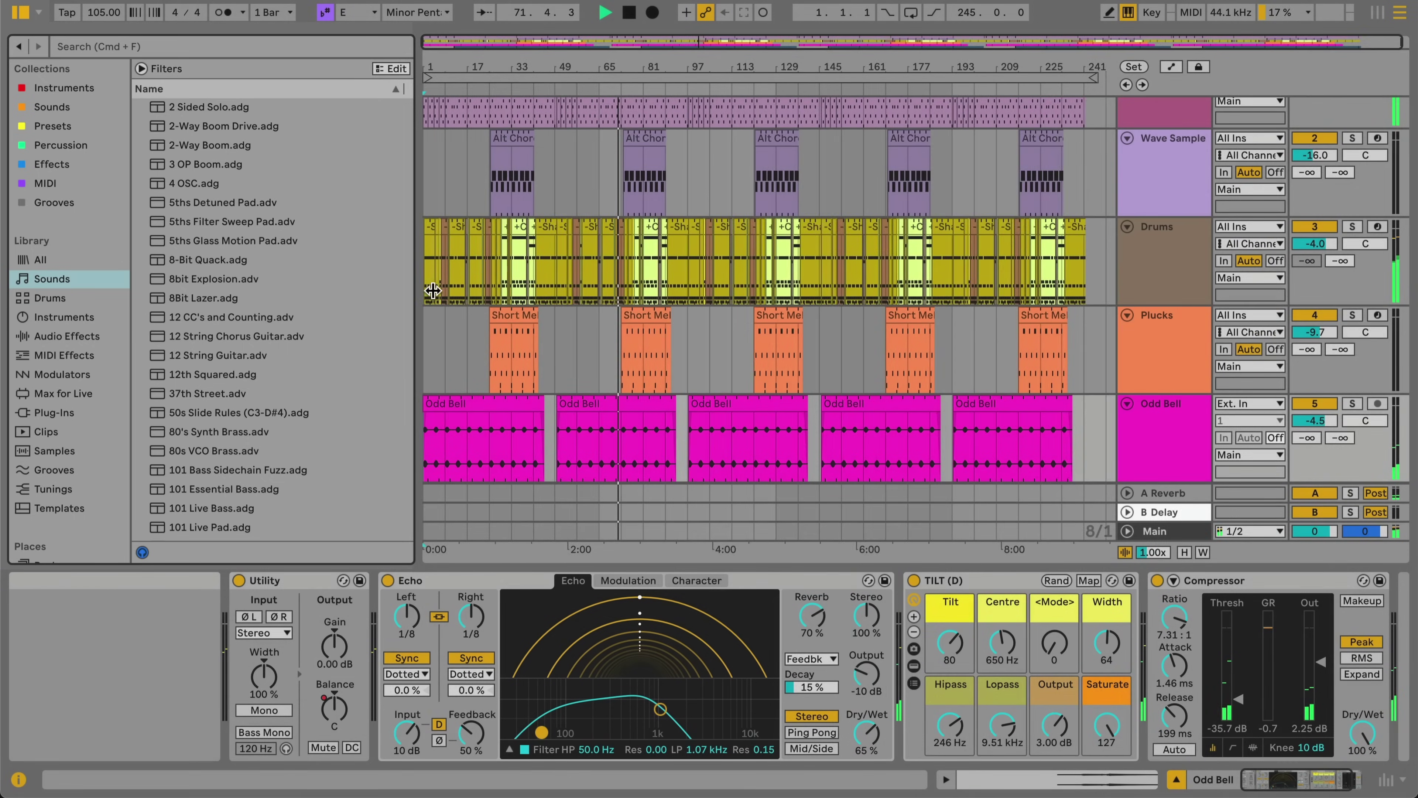
mouse_move(411, 292)
mouse_down()
mouse_move(504, 292)
mouse_move(398, 291)
mouse_up()
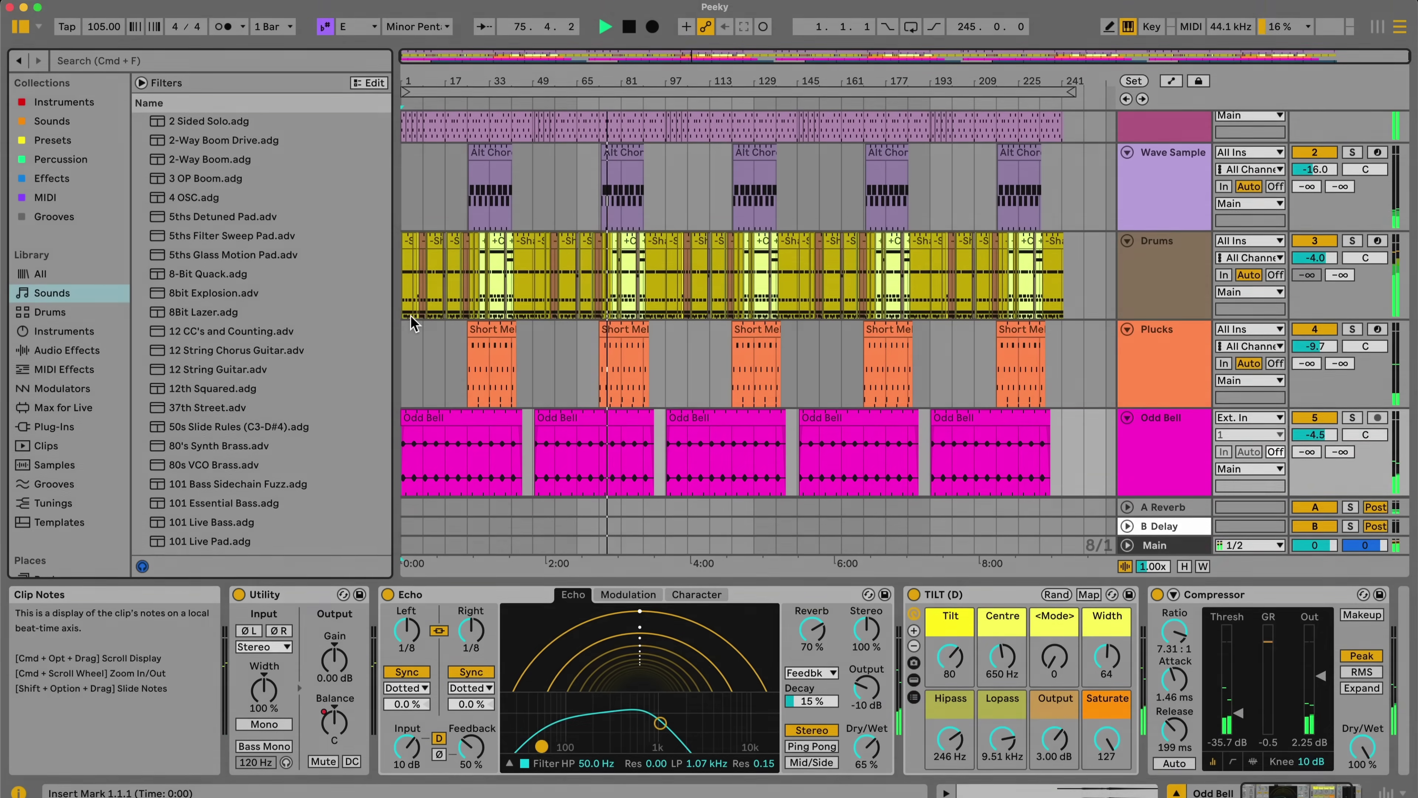
mouse_move(240, 3)
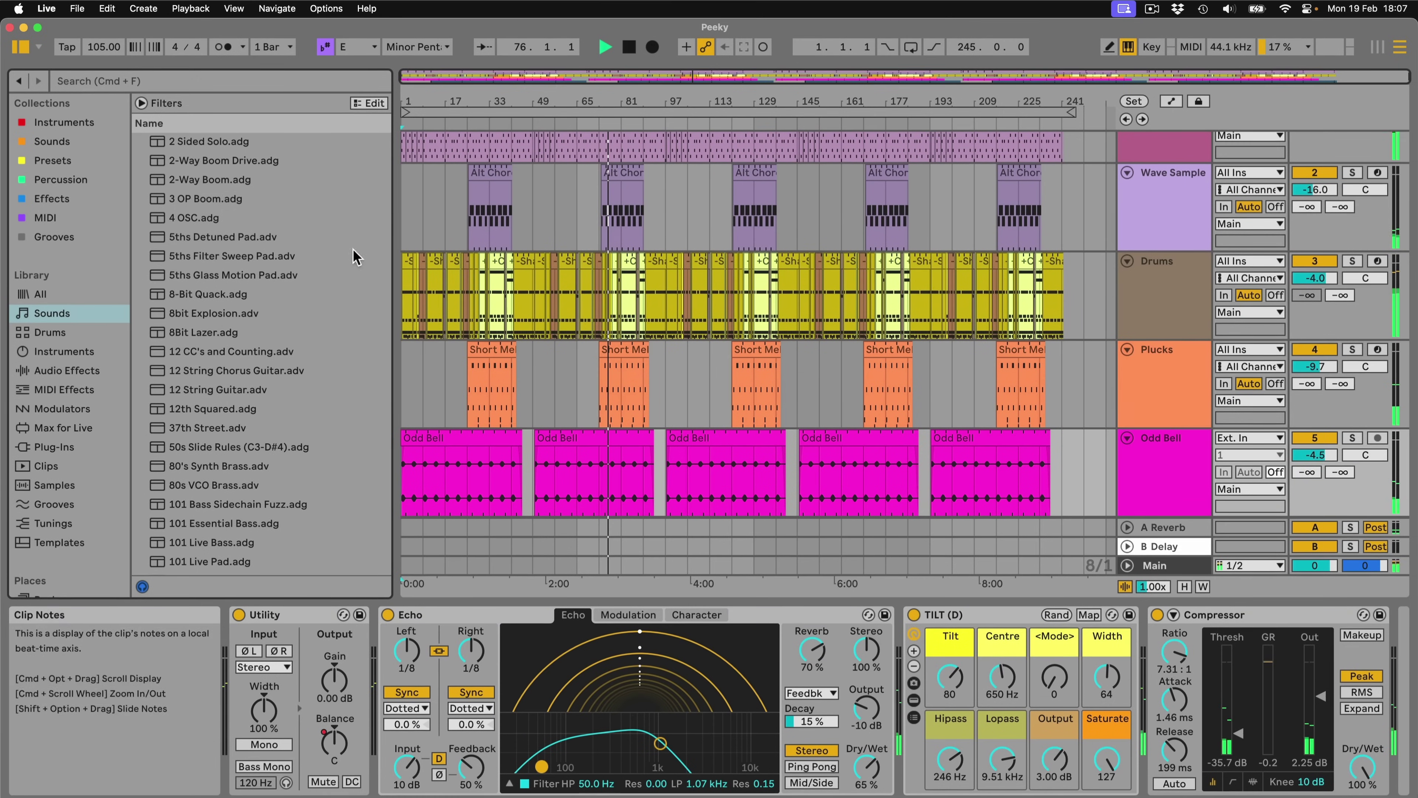
click(239, 15)
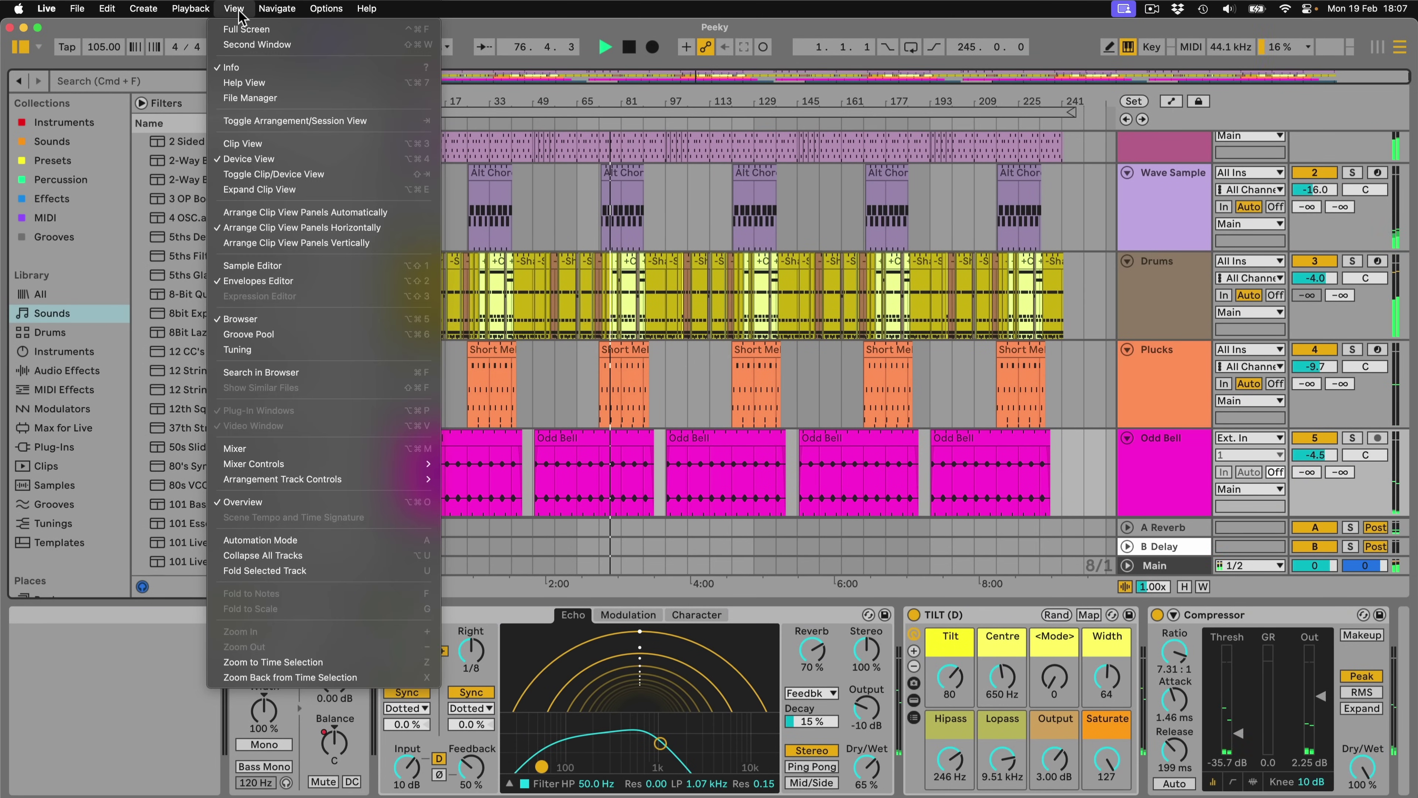
click(378, 320)
click(234, 12)
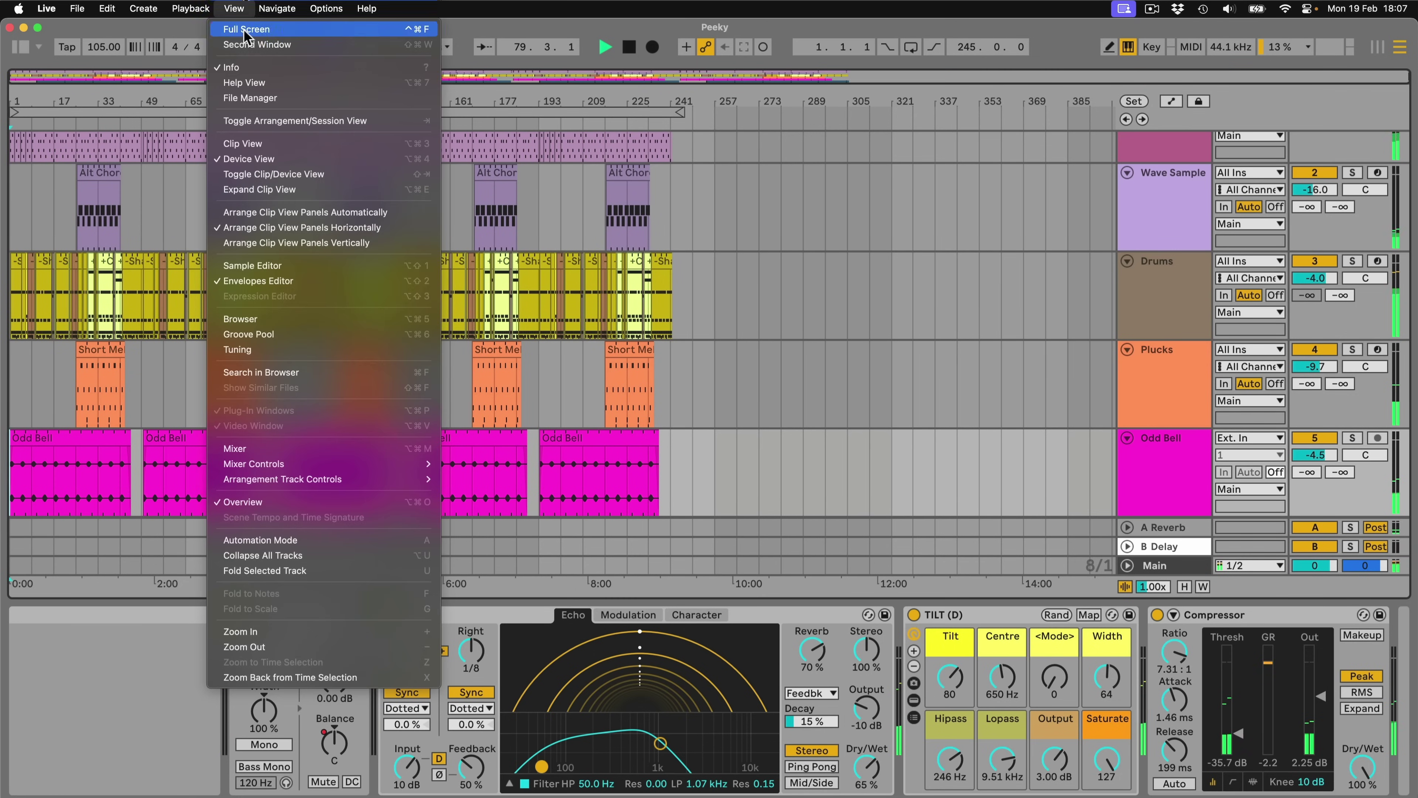
click(372, 321)
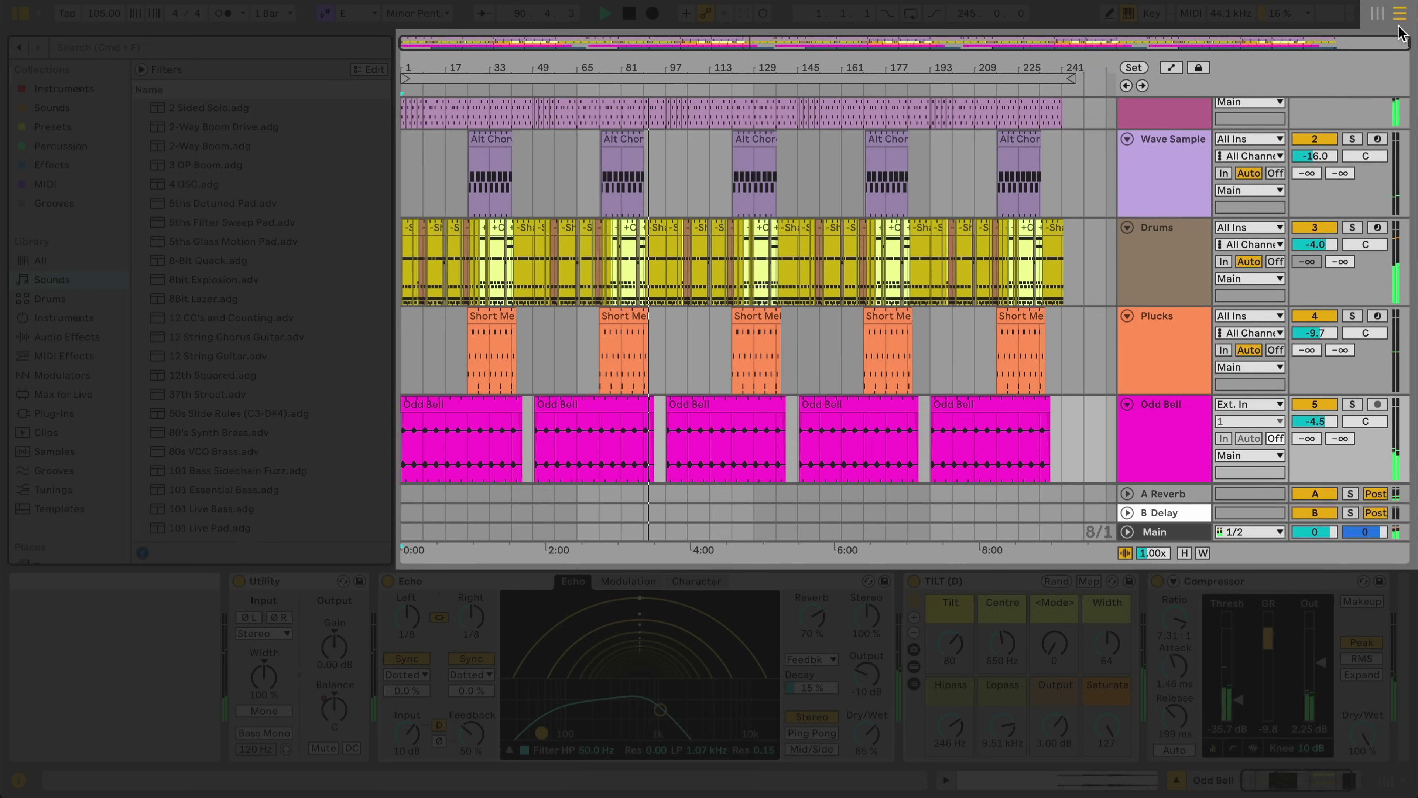
Switch from Arrangement View to Session View, showing the clip grid and six-track mixer.
click(1377, 13)
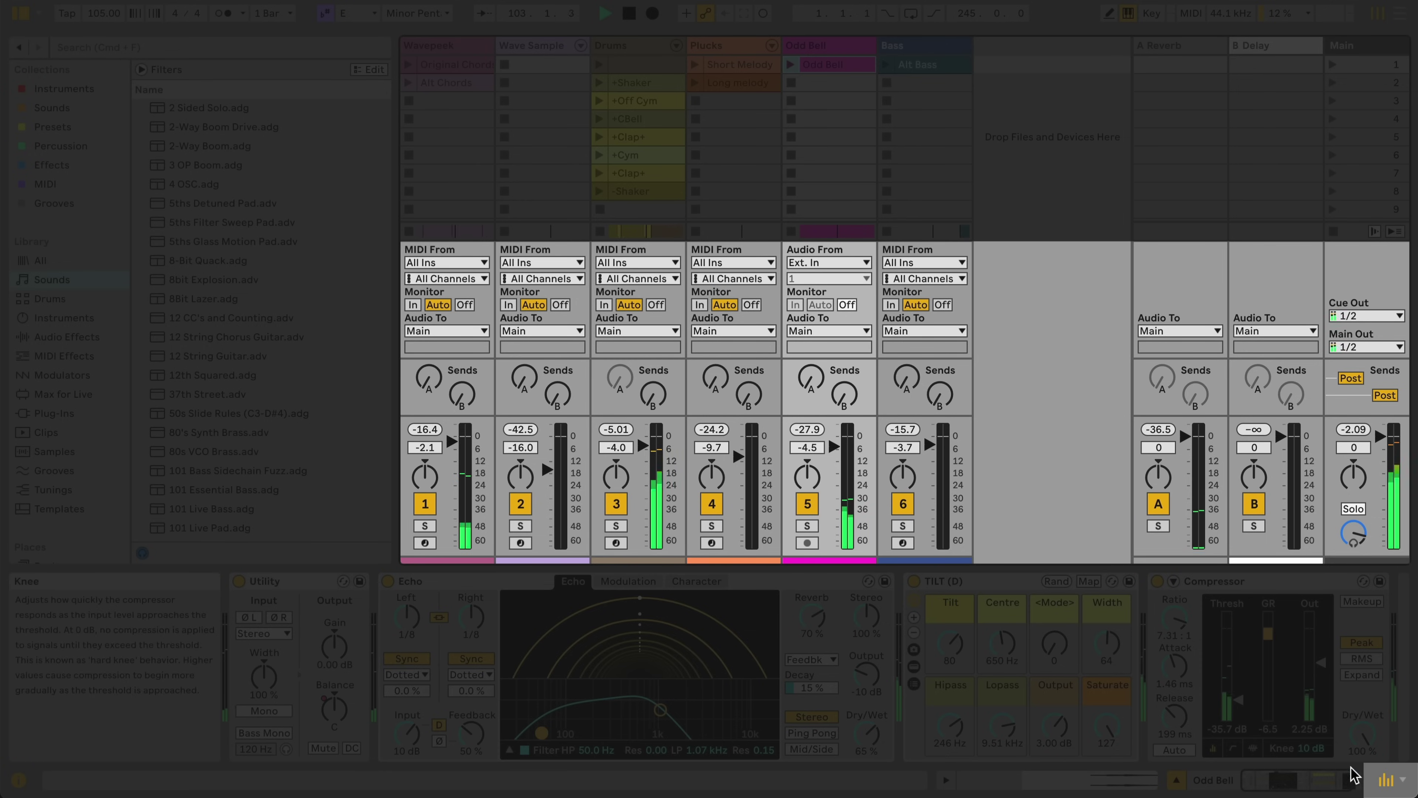
Add Performance Impact meters to the session mixer, then go back to Arrangement View.
click(1385, 780)
click(1385, 780)
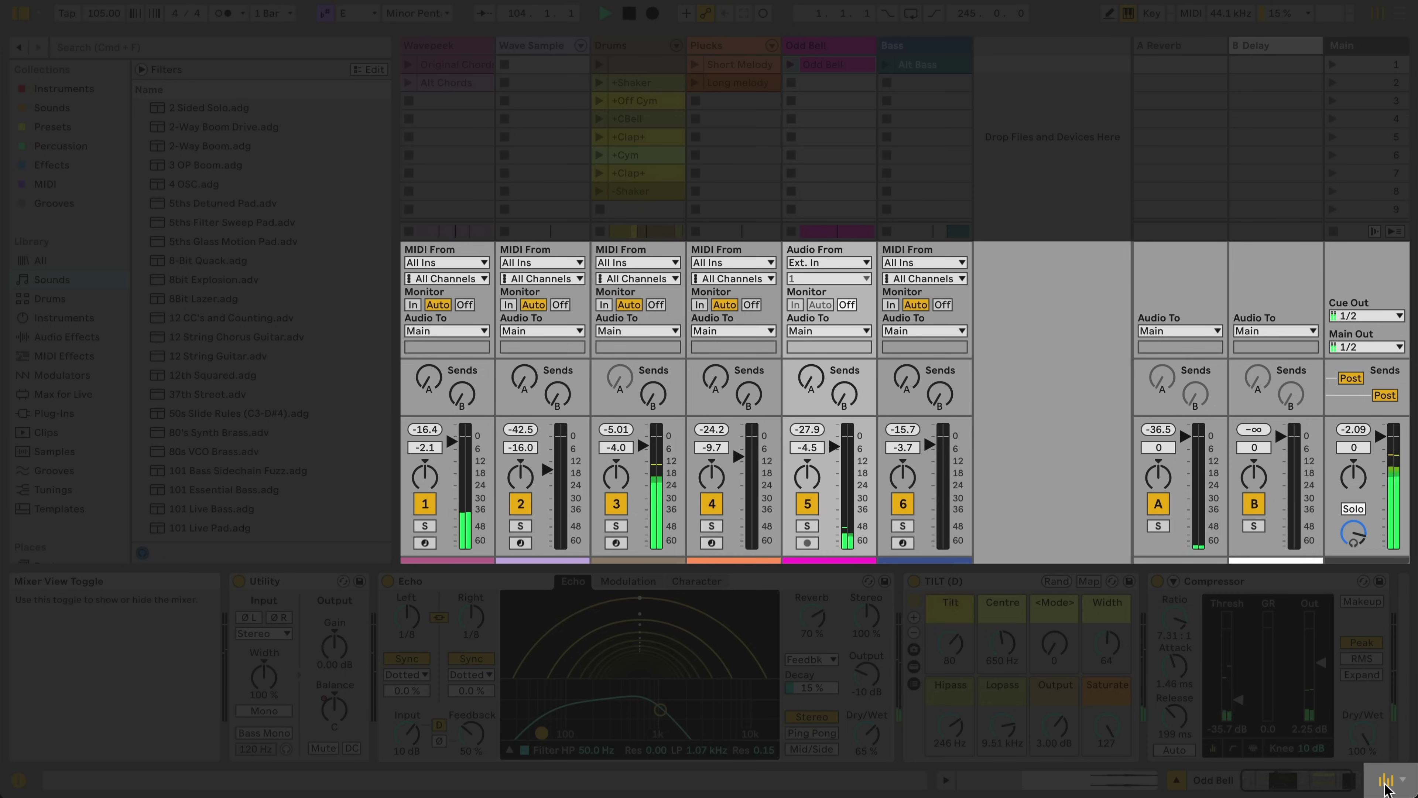
click(1403, 780)
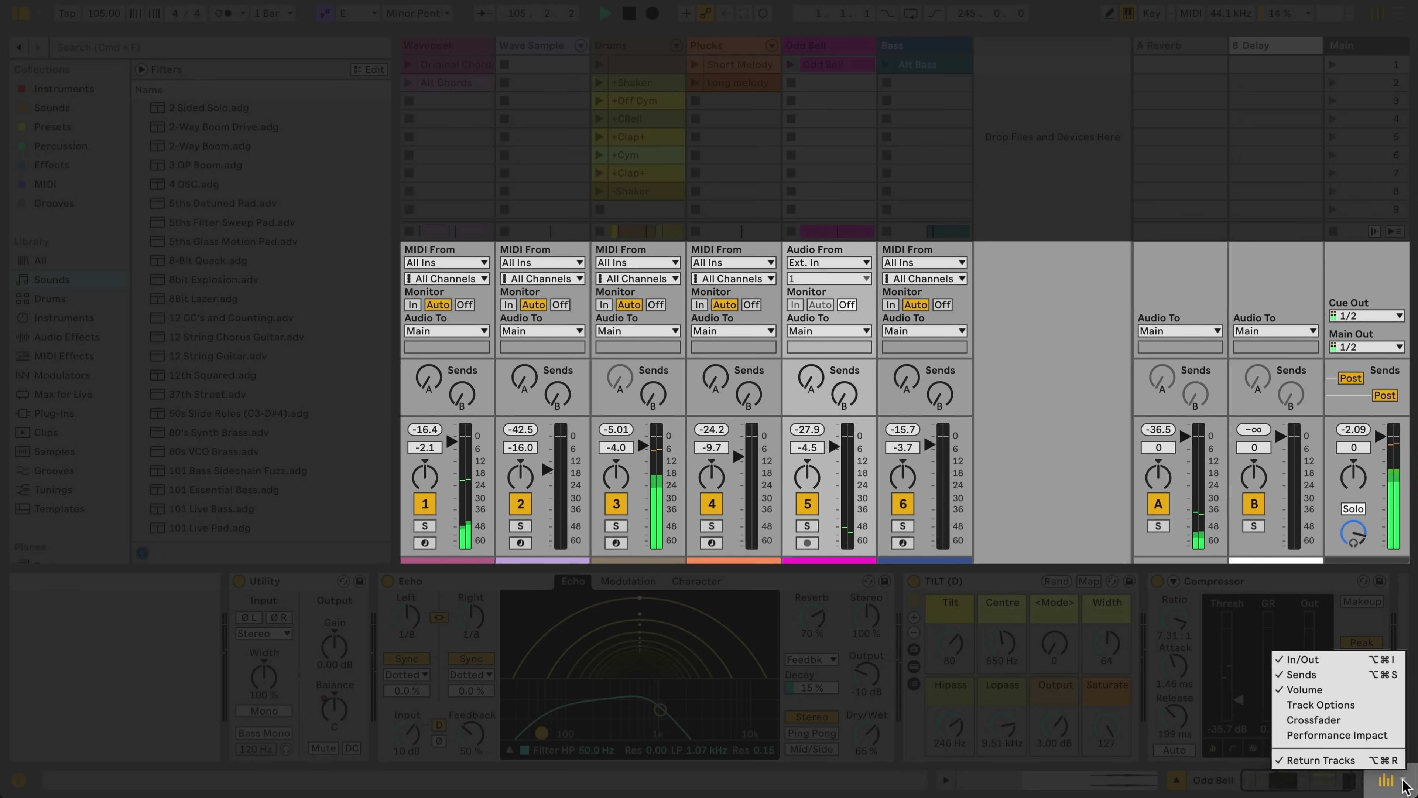
click(1384, 735)
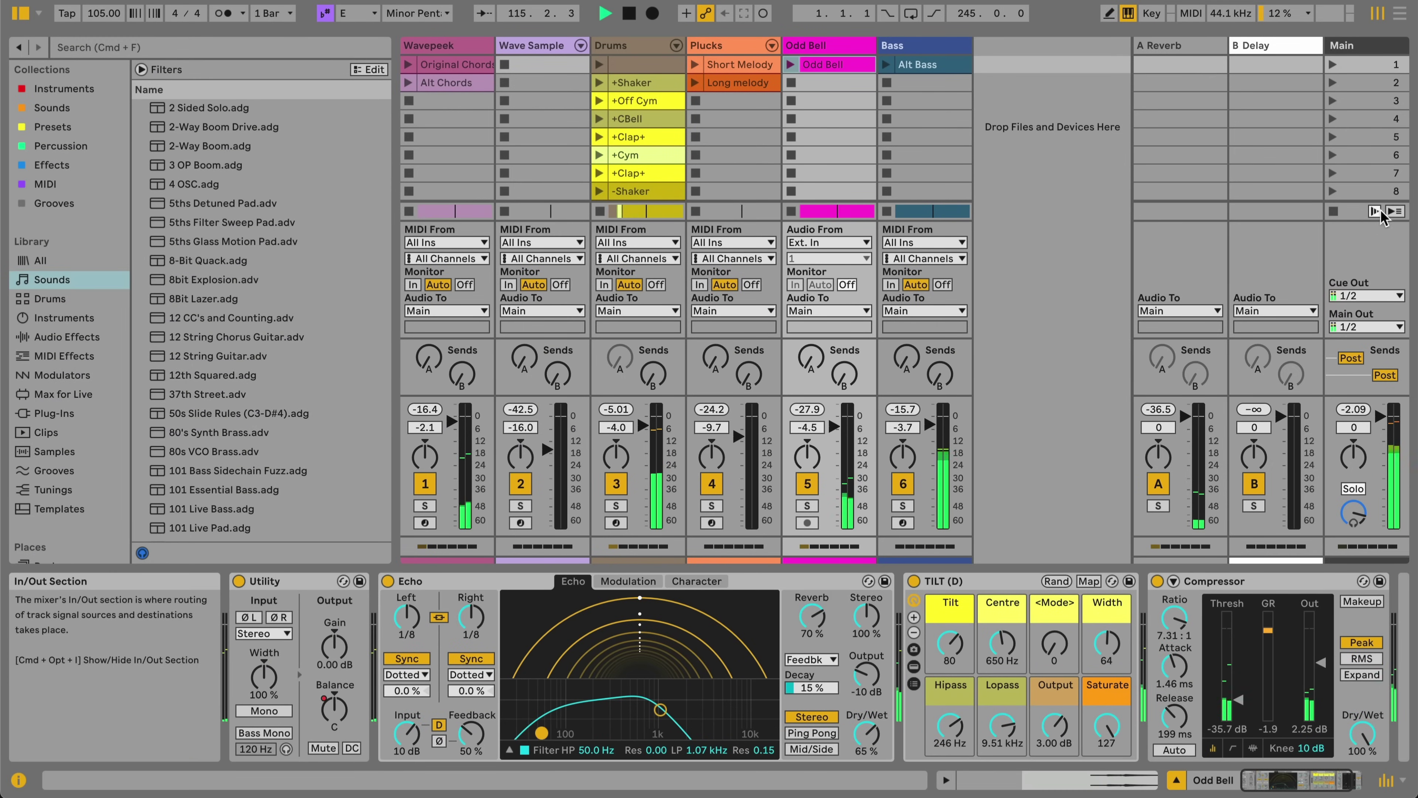
click(1400, 14)
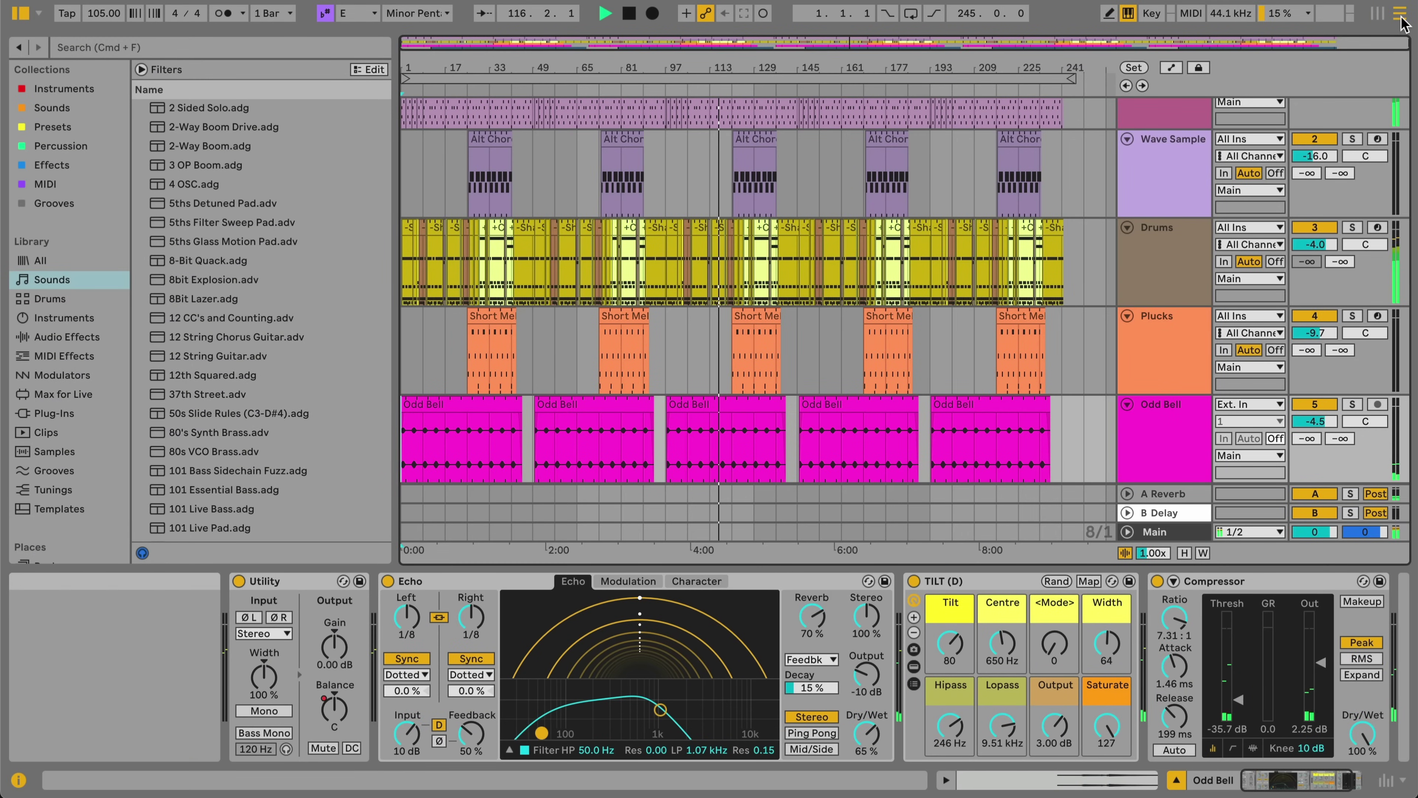
Show the mixer beneath the arrangement tracks and drag its divider upward to enlarge it.
click(1386, 781)
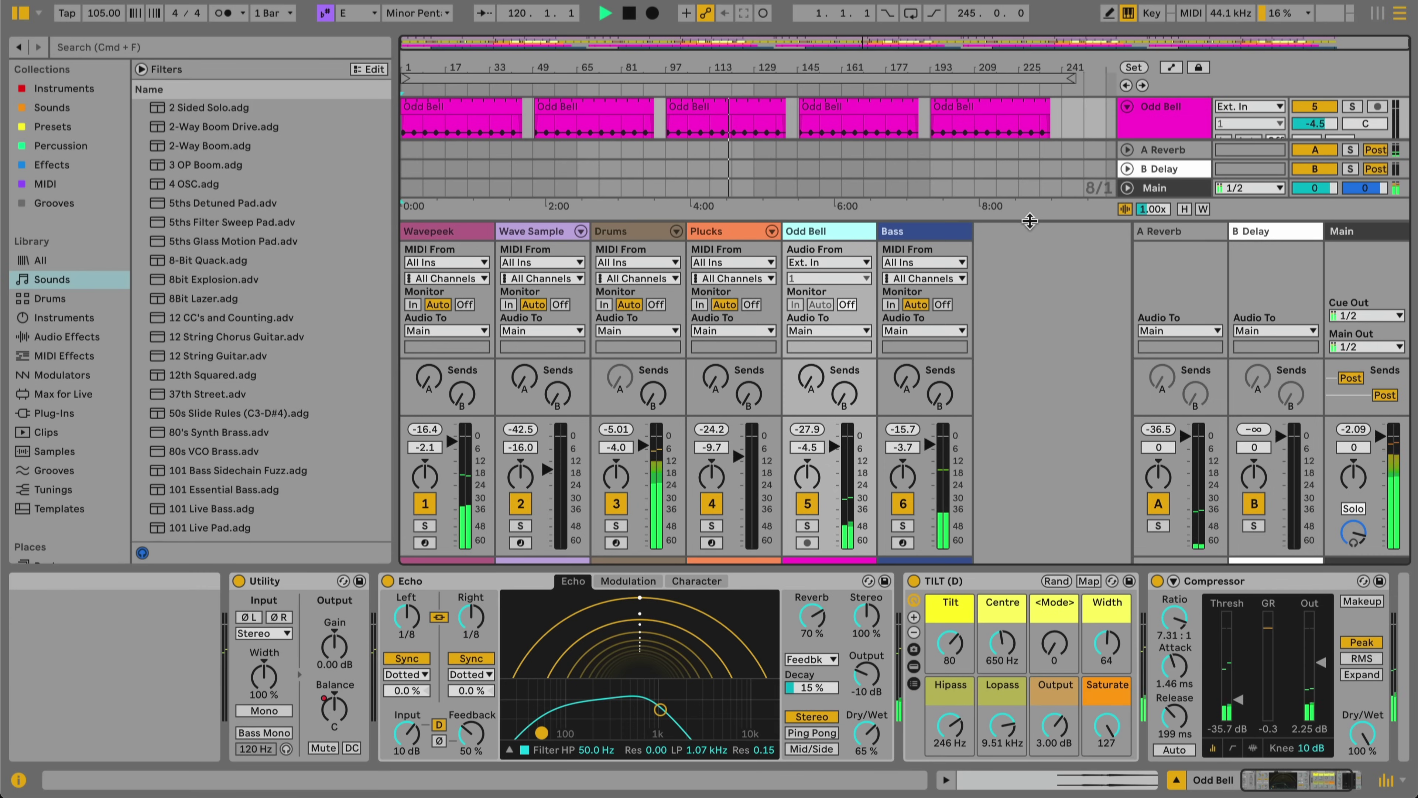
mouse_move(1029, 219)
mouse_down()
mouse_move(1031, 91)
mouse_move(1031, 199)
mouse_up()
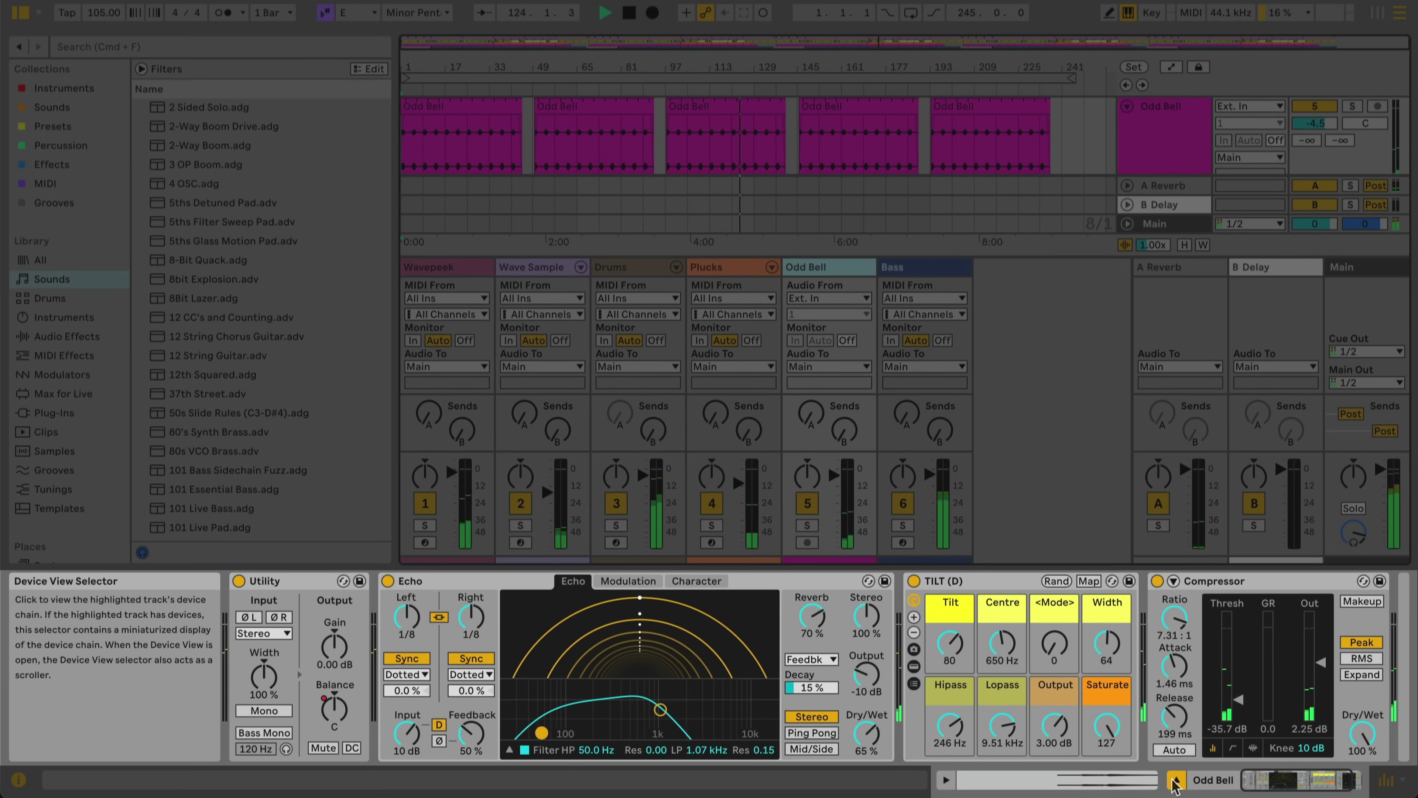
Switch between clip details and device chain, ending on taller Odd Bell clip details.
click(1122, 780)
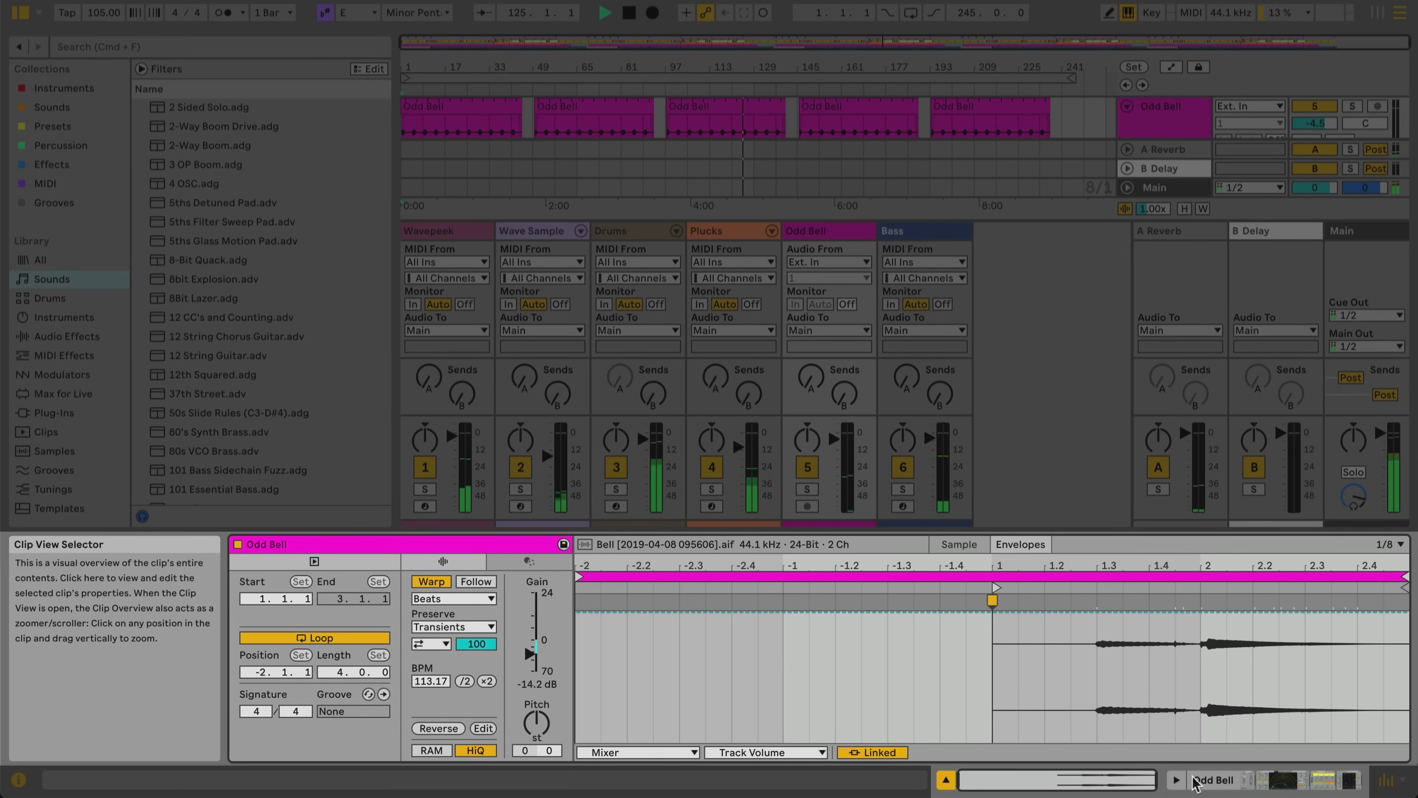
click(1227, 779)
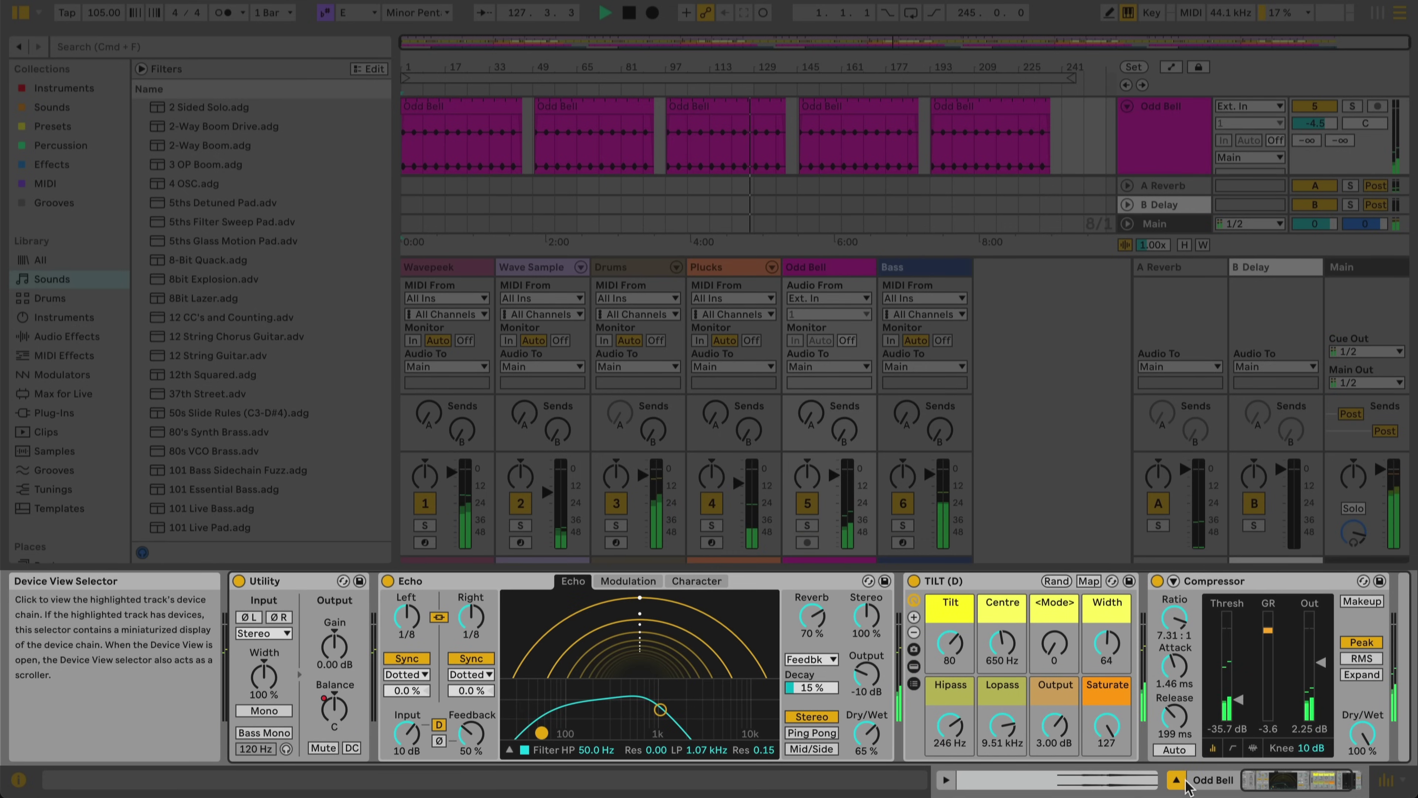
click(1125, 781)
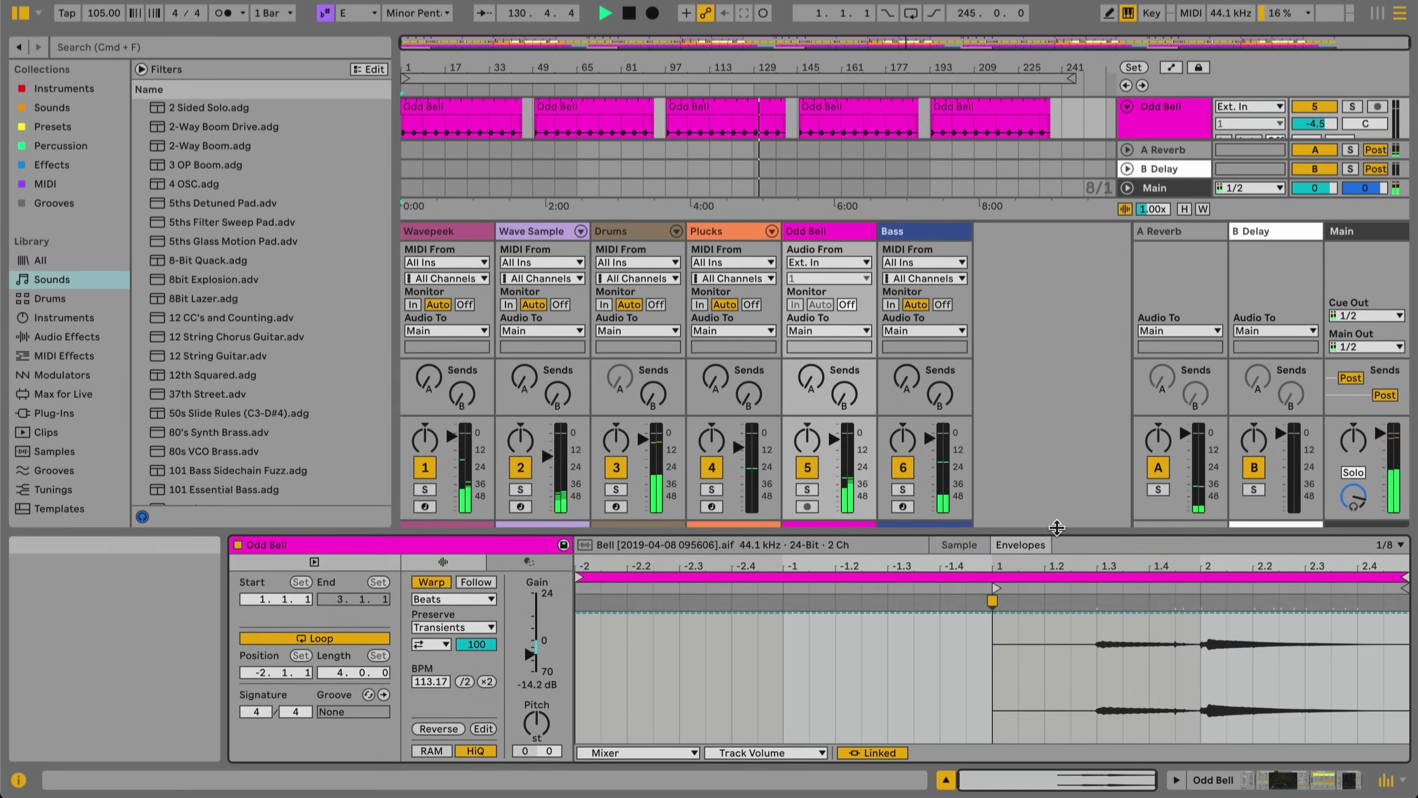
drag(1057, 526, 1102, 533)
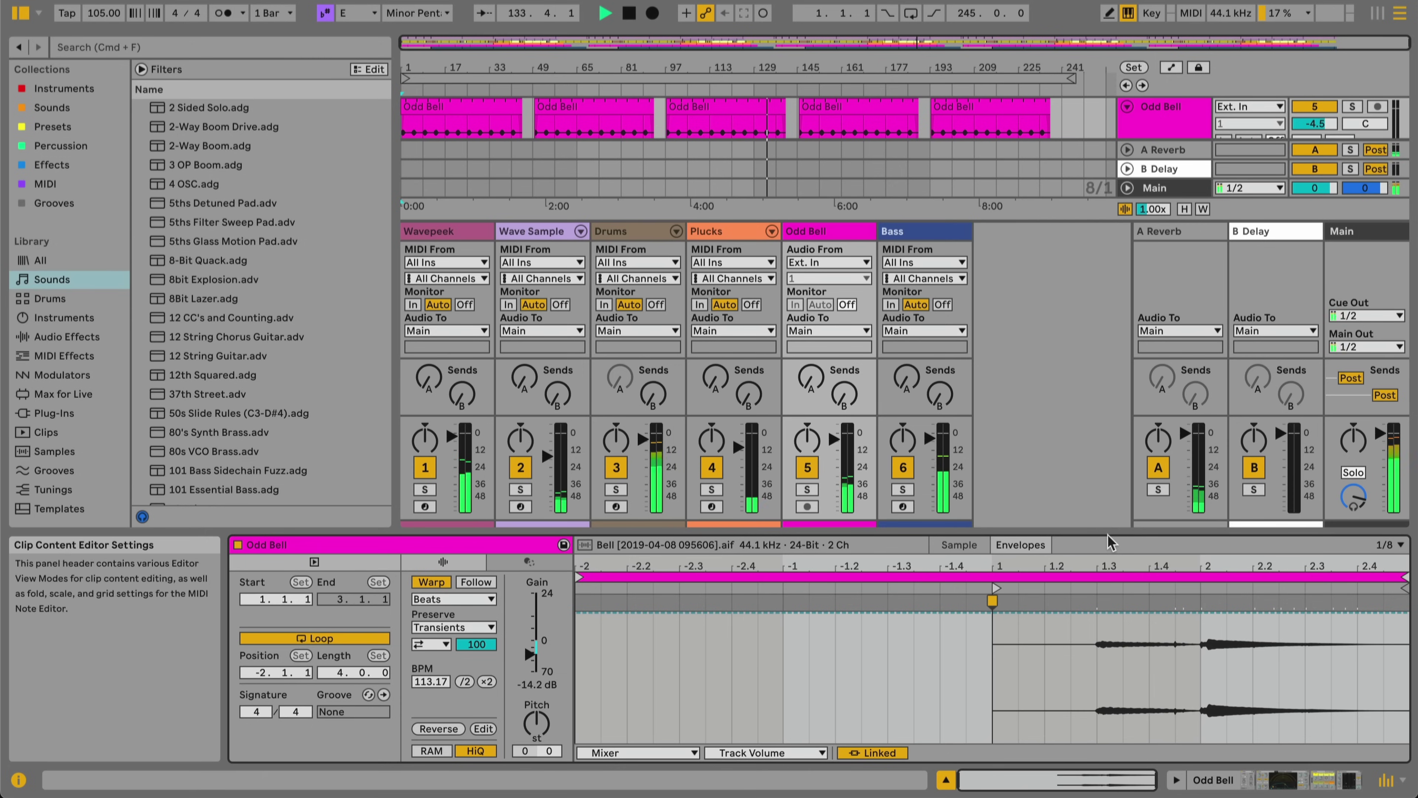
Show the device chain beside the clip details, collapse the mixer, then hide all three panels.
click(1175, 782)
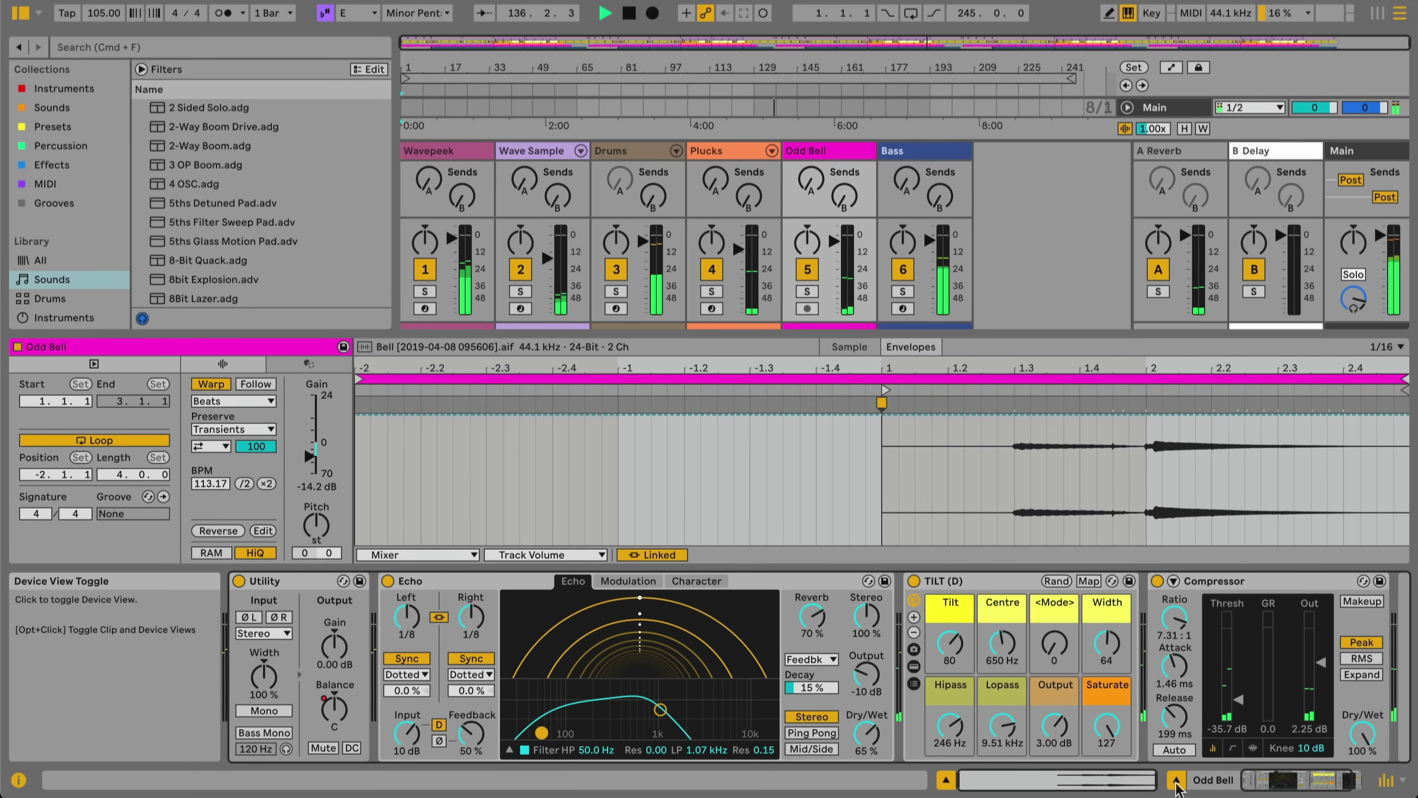
mouse_move(1008, 335)
mouse_down()
mouse_move(1004, 94)
mouse_move(1033, 324)
mouse_up()
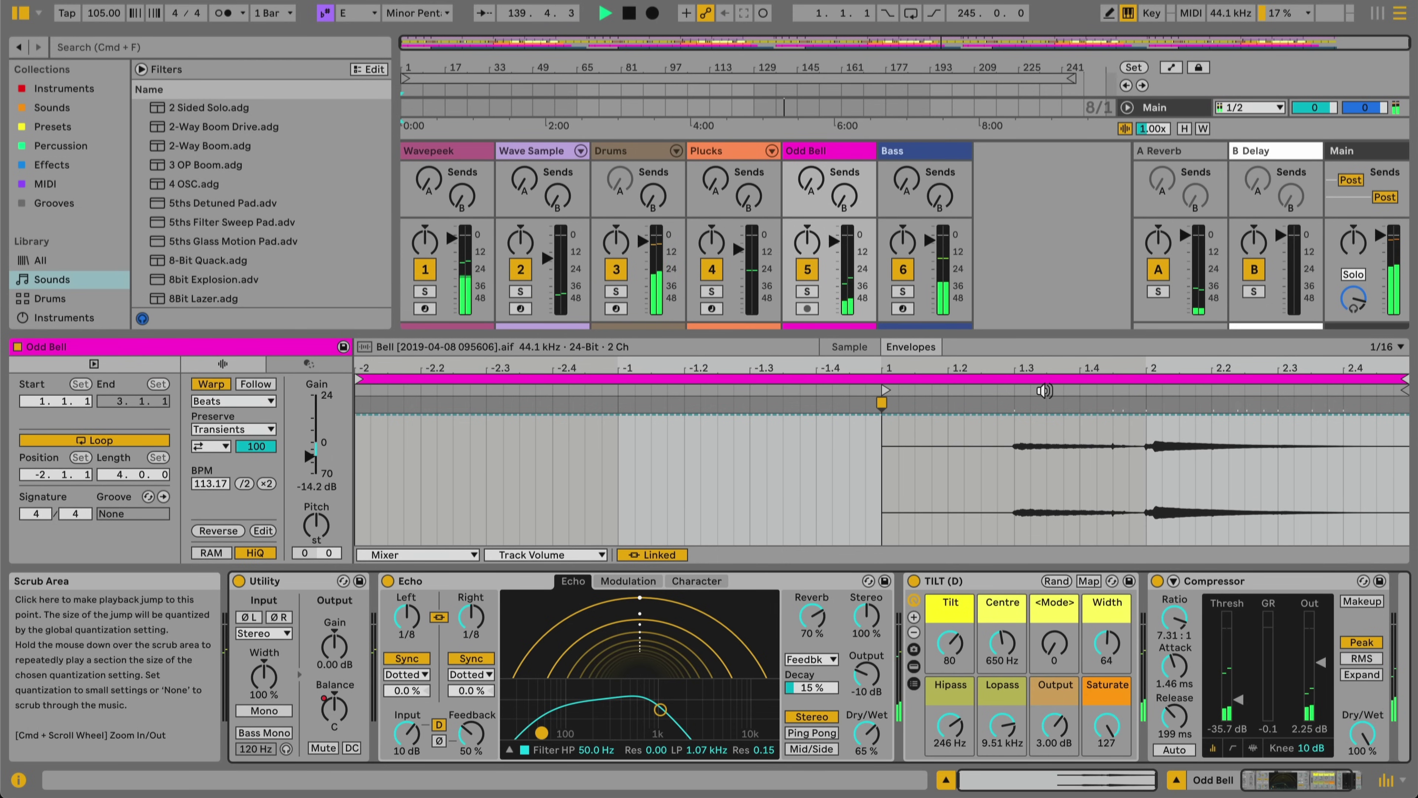
click(945, 779)
click(1175, 779)
click(1385, 779)
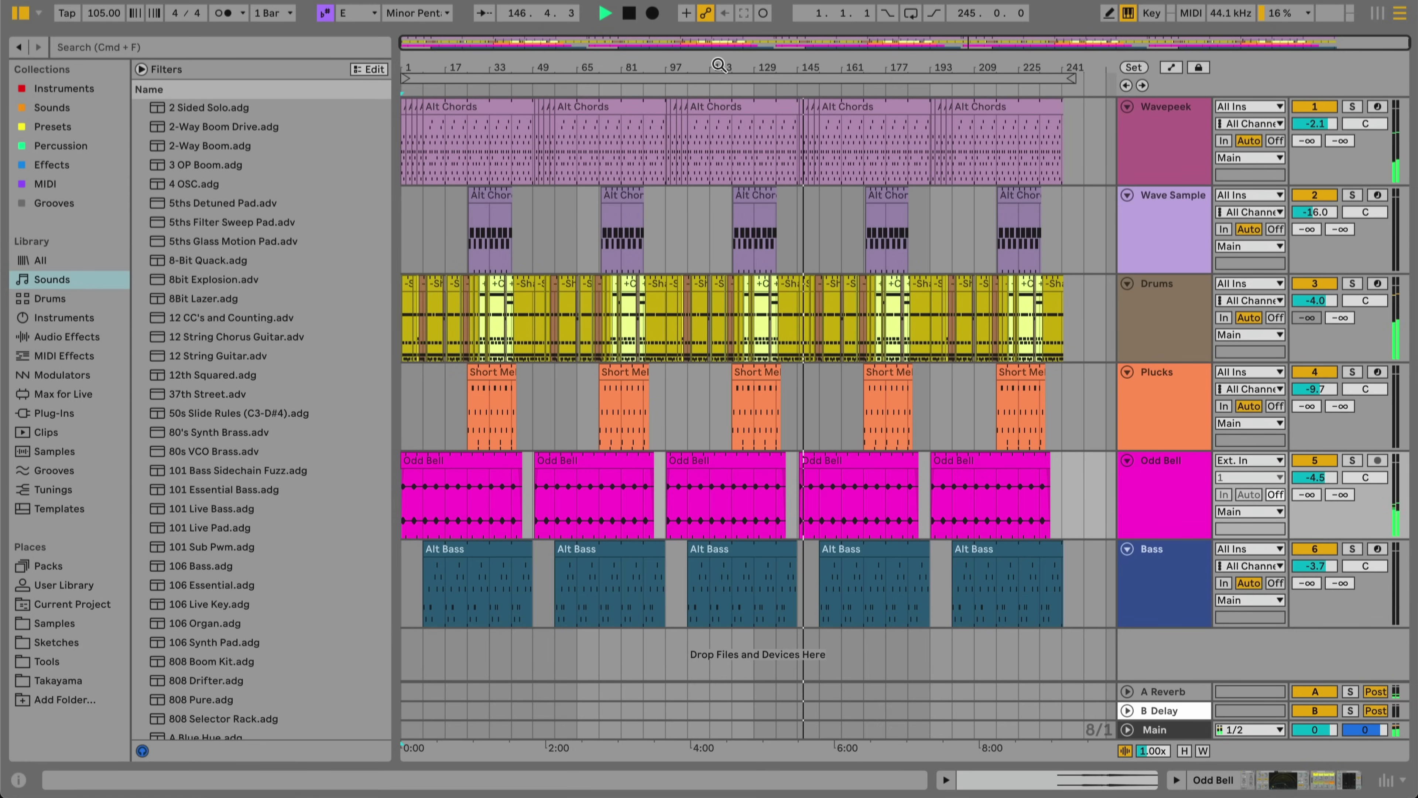
Zoom the arrangement to bars 100–135 and around bar 117, then enlarge the overview for every lane.
mouse_move(719, 65)
mouse_down()
mouse_move(719, 126)
mouse_move(904, 126)
mouse_move(782, 125)
mouse_move(781, 67)
mouse_move(733, 66)
mouse_up()
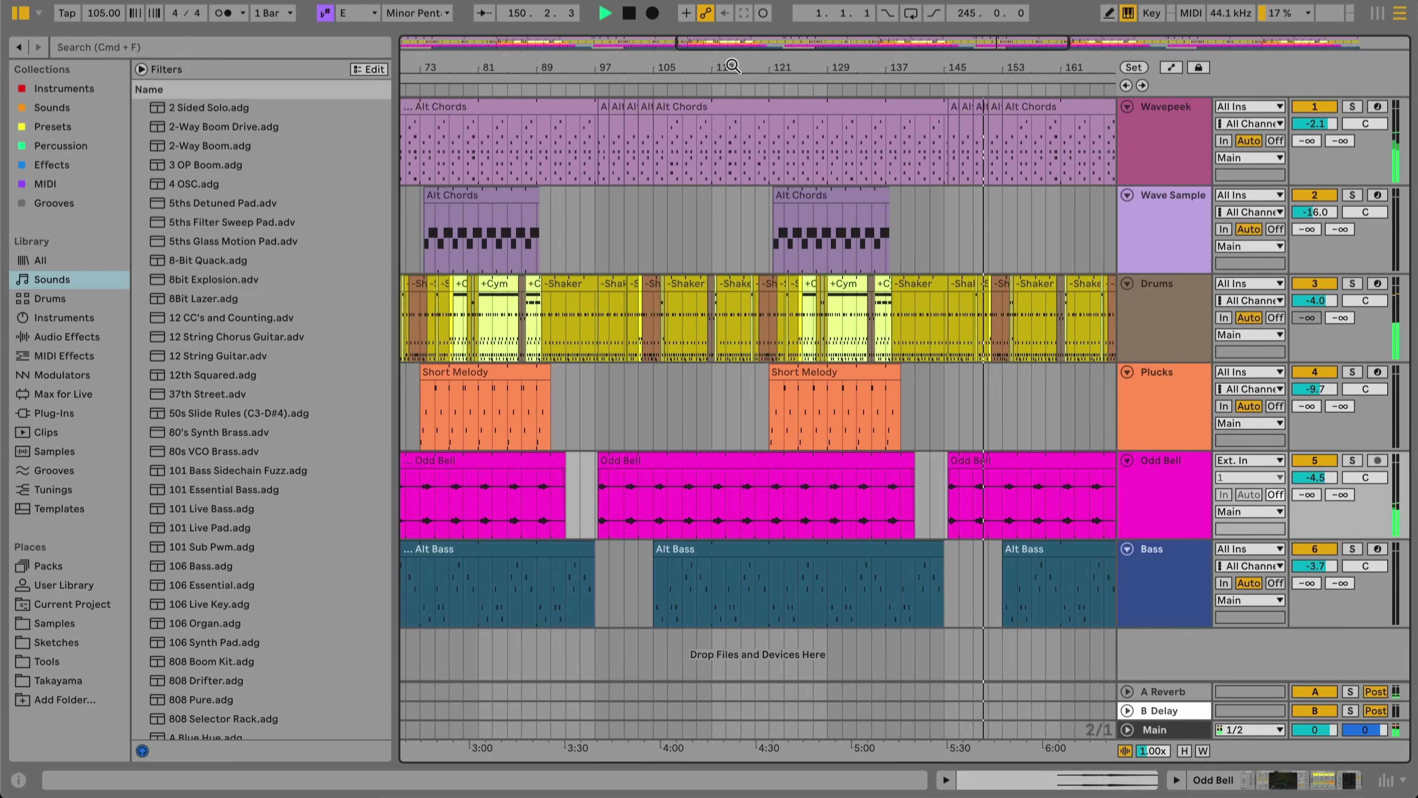
drag(733, 66, 733, 65)
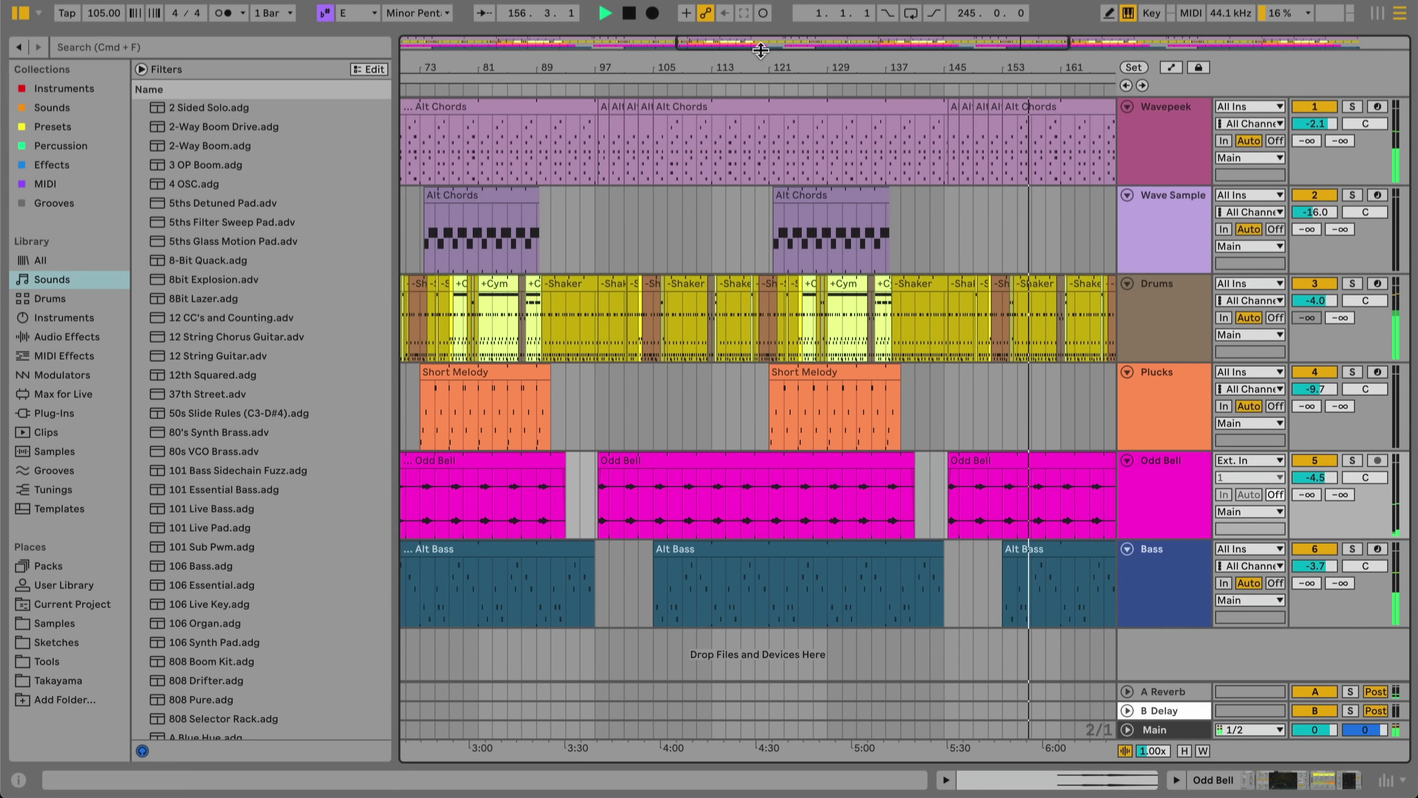
drag(760, 50, 765, 132)
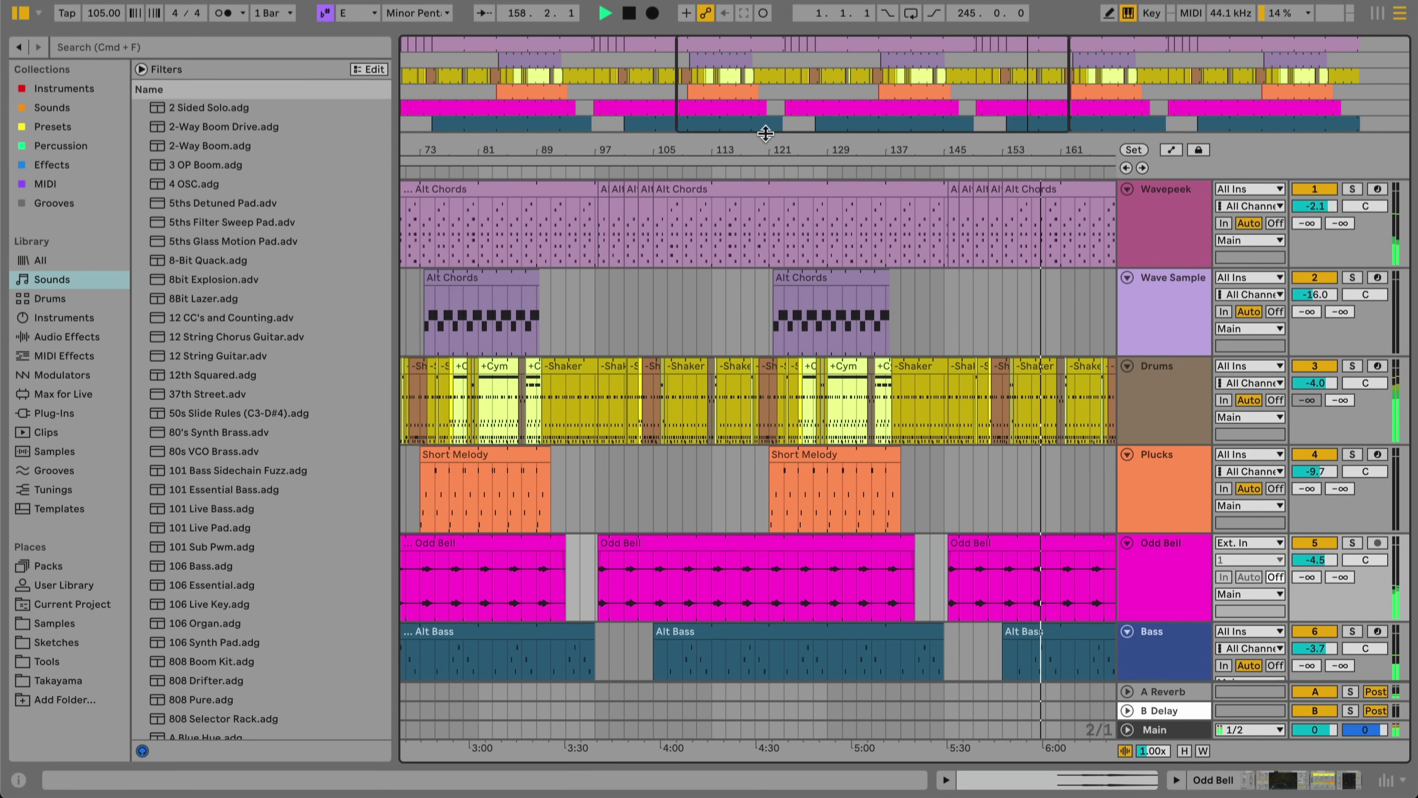
drag(766, 133, 777, 85)
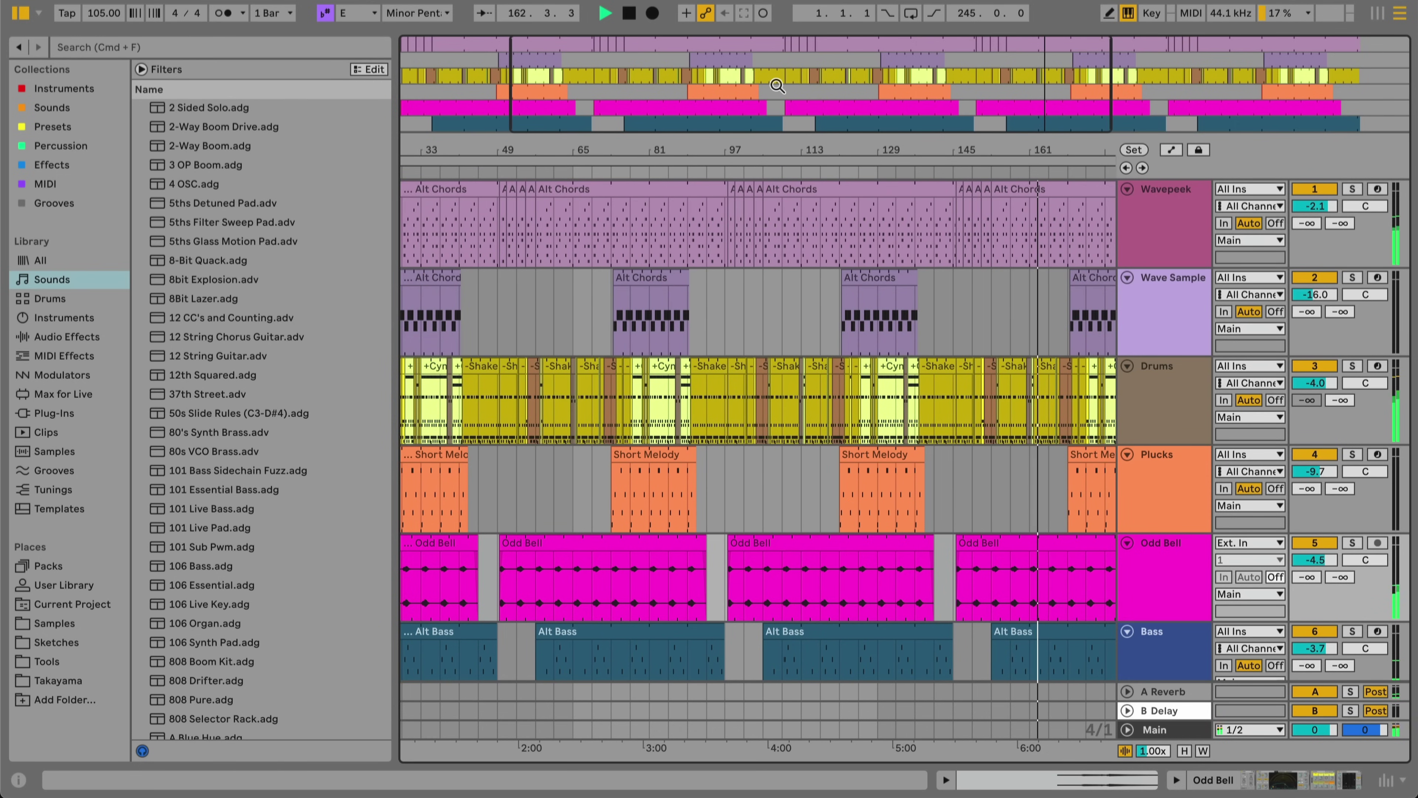
click(1126, 190)
click(1127, 209)
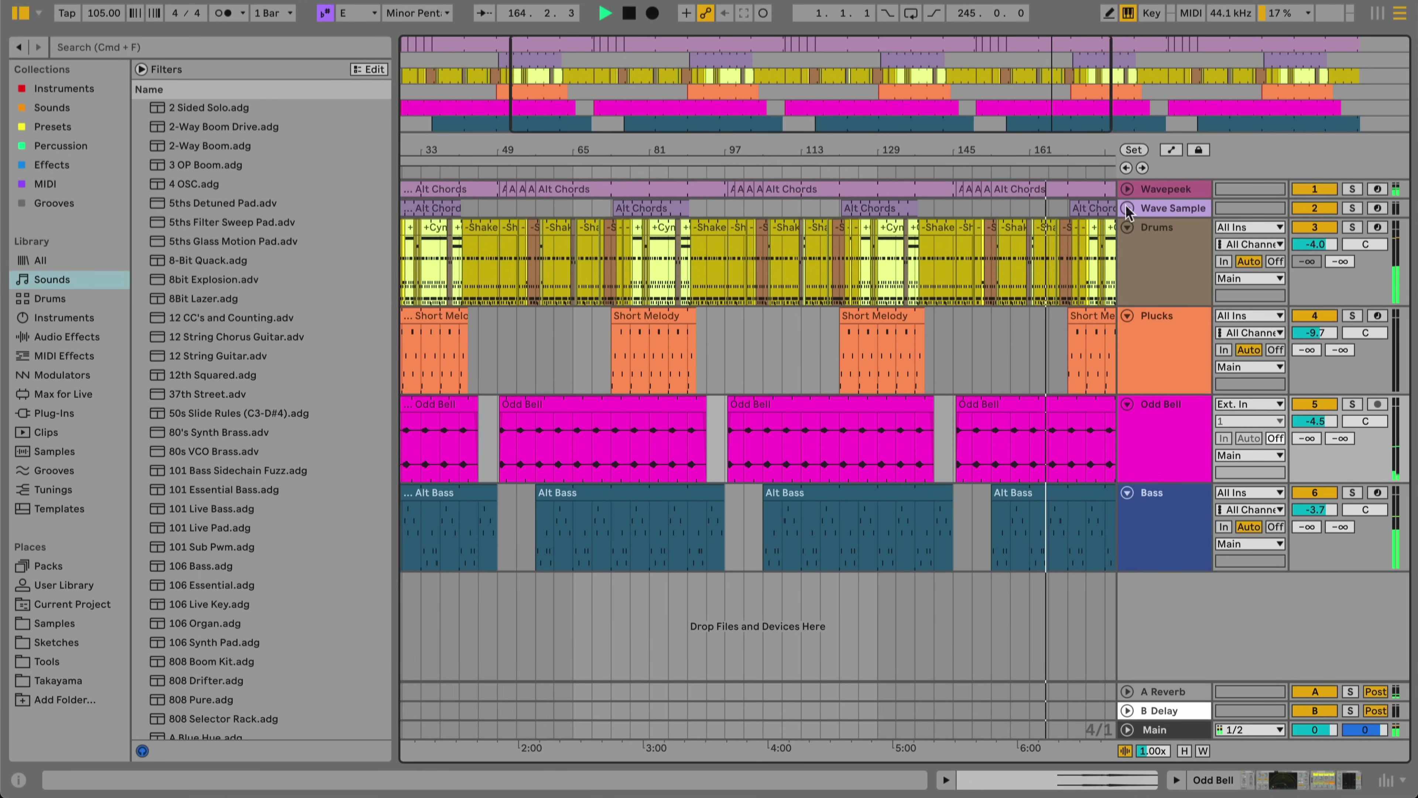
click(1126, 209)
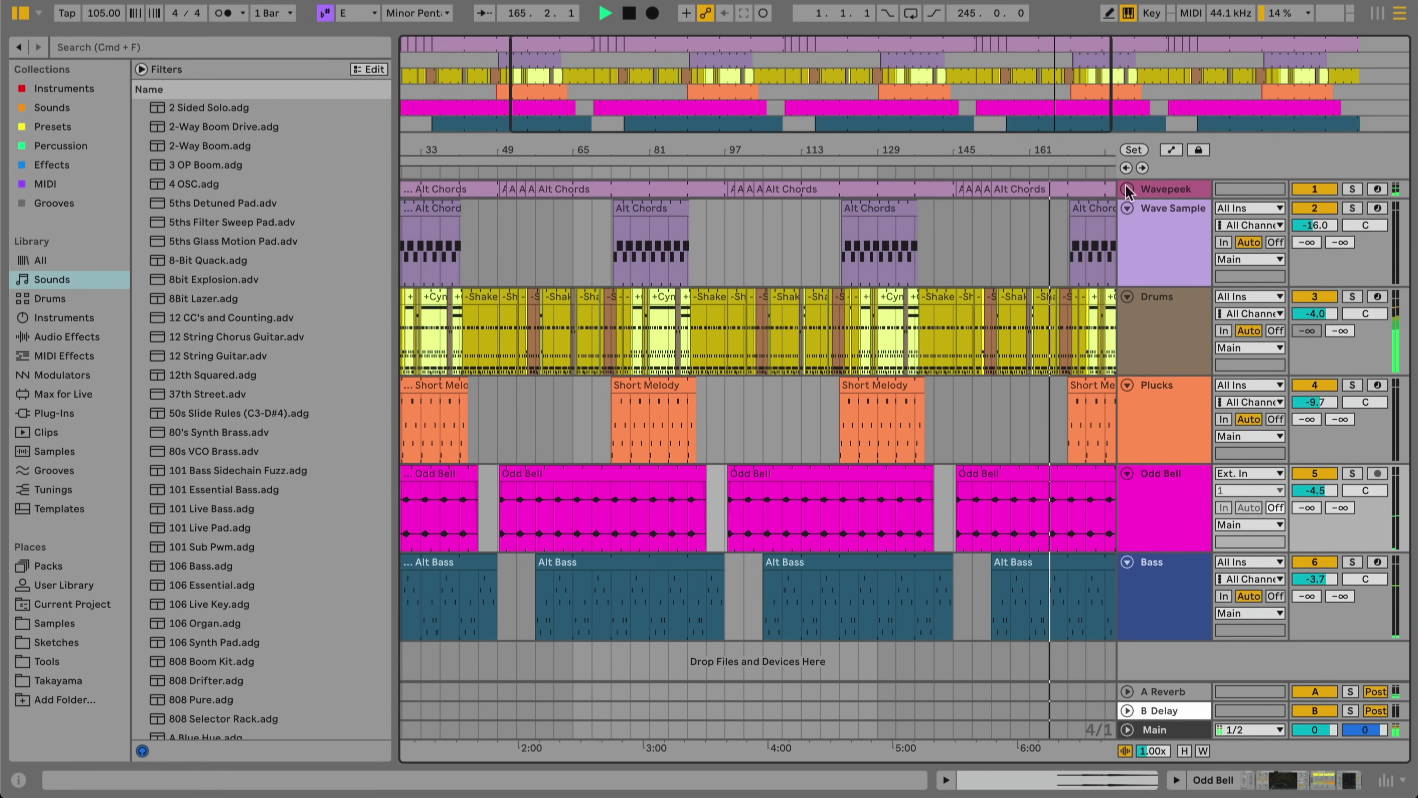
click(1127, 190)
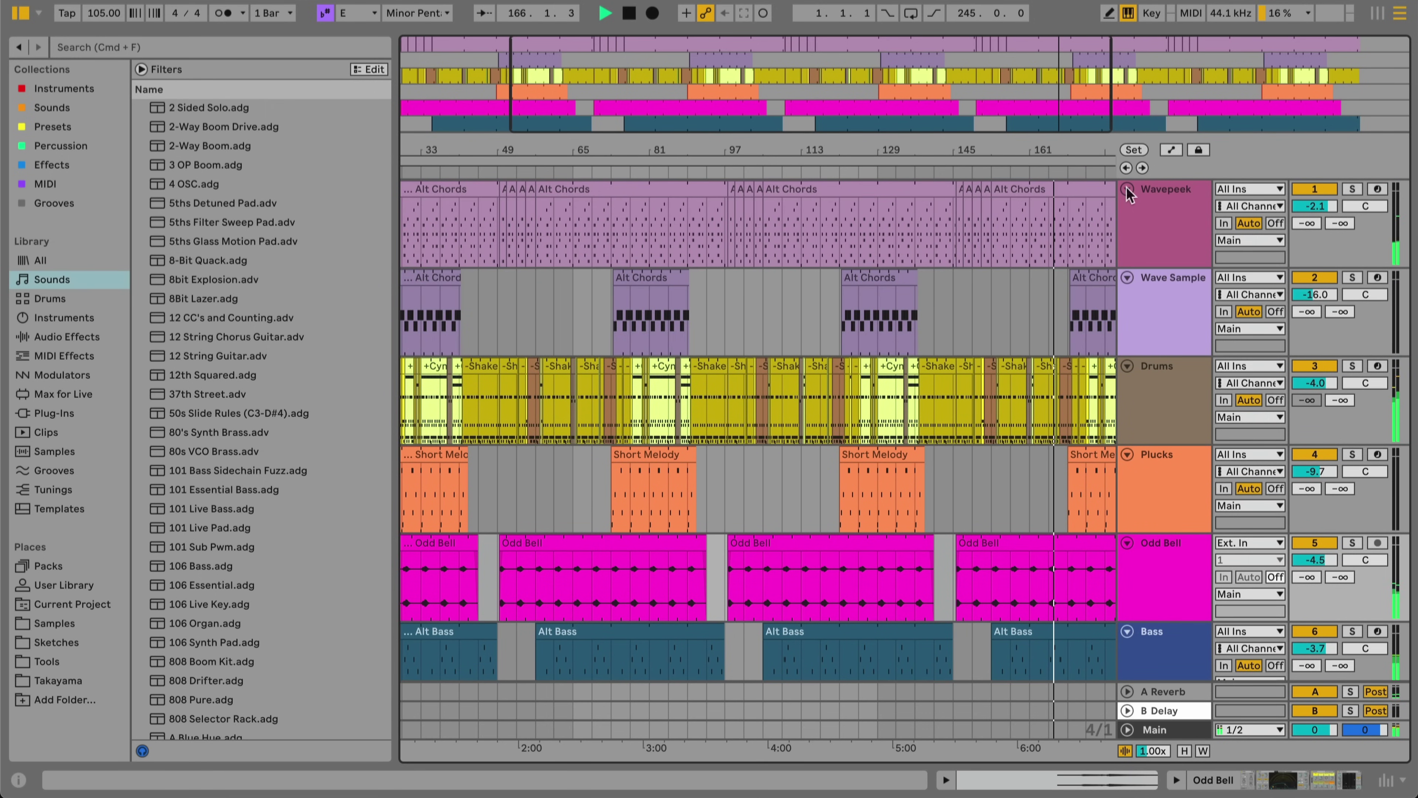
alt+click(1127, 190)
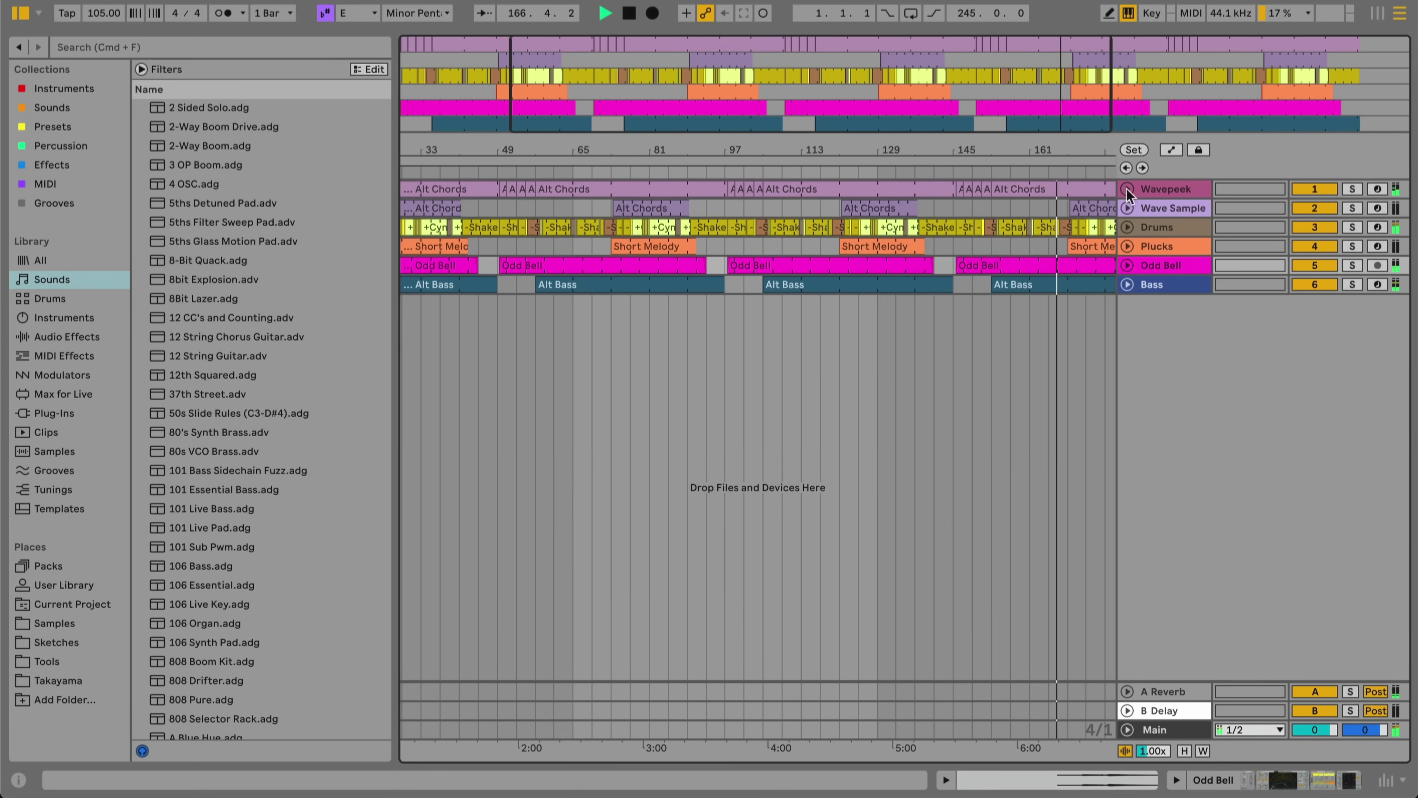
alt+click(1128, 229)
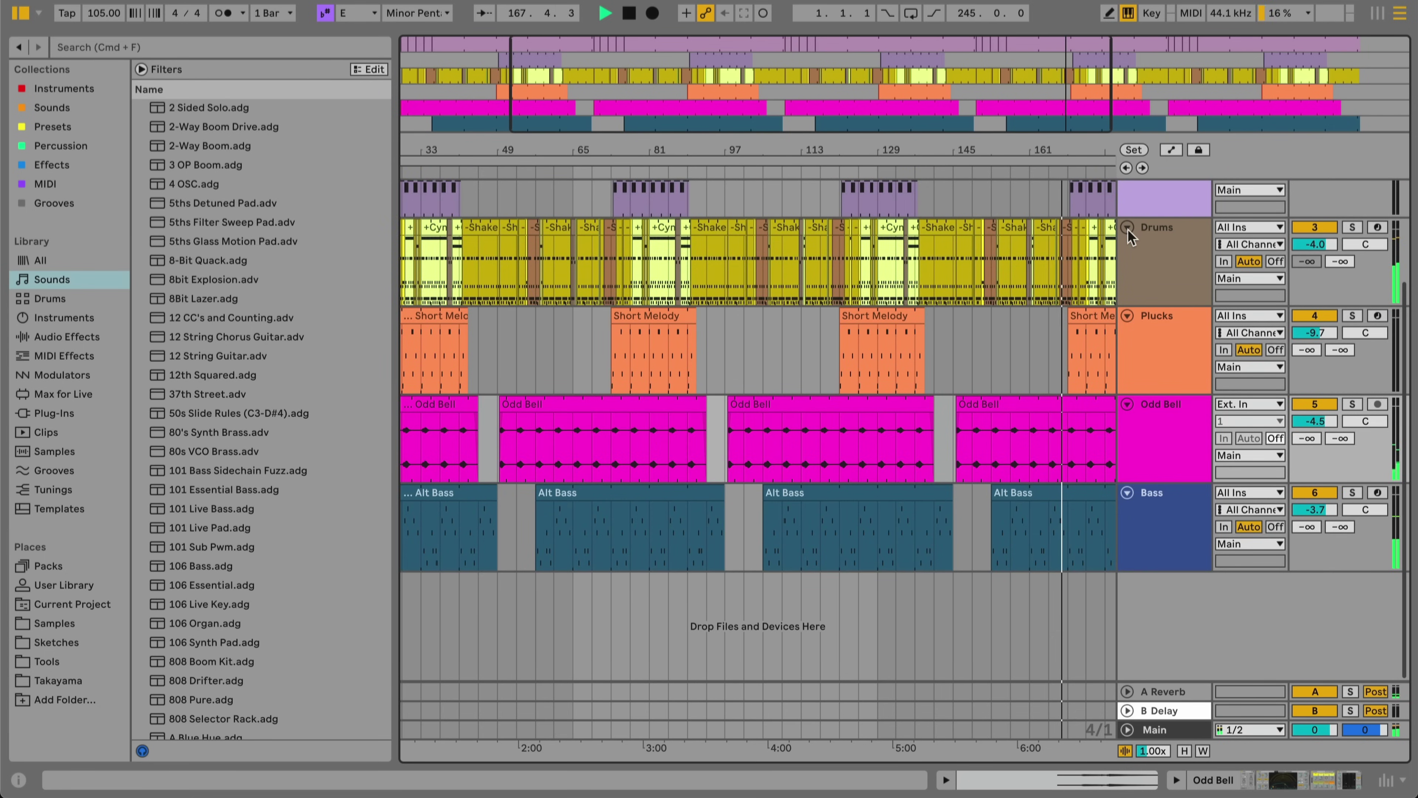